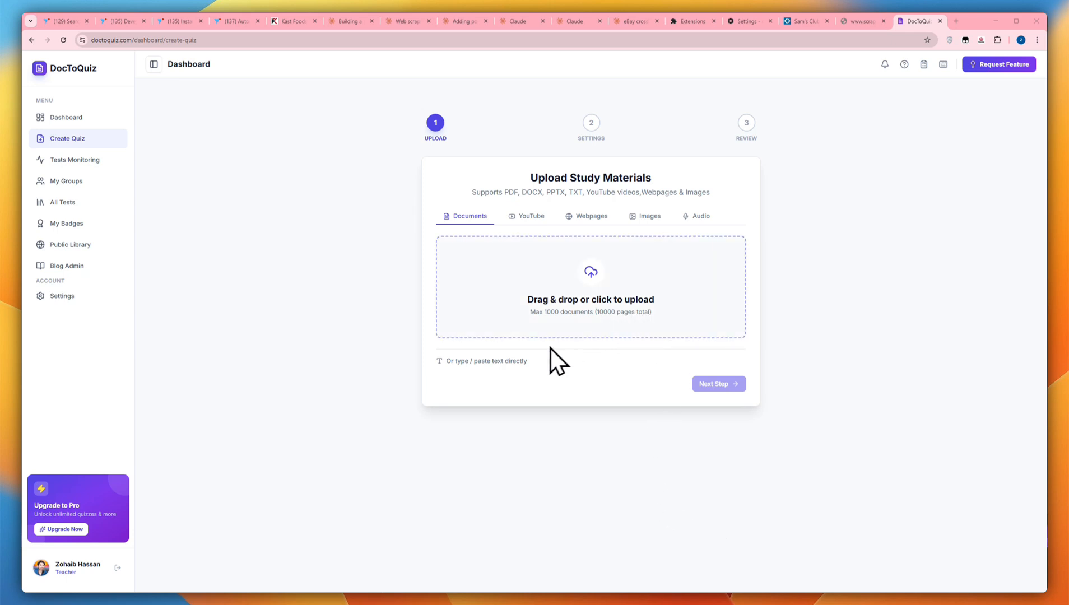
click(498, 362)
click(497, 423)
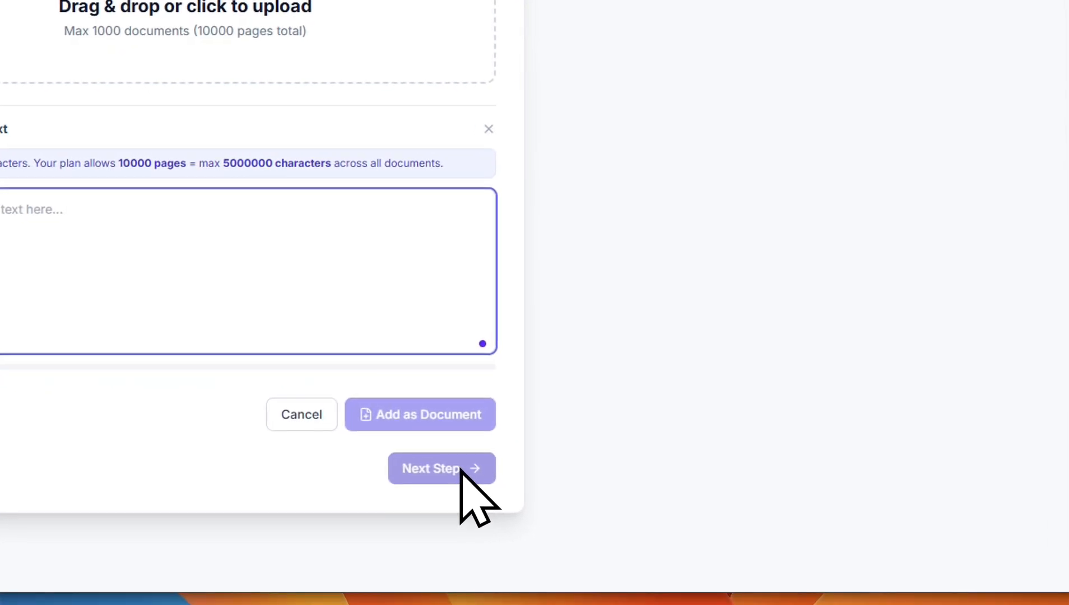
click(286, 422)
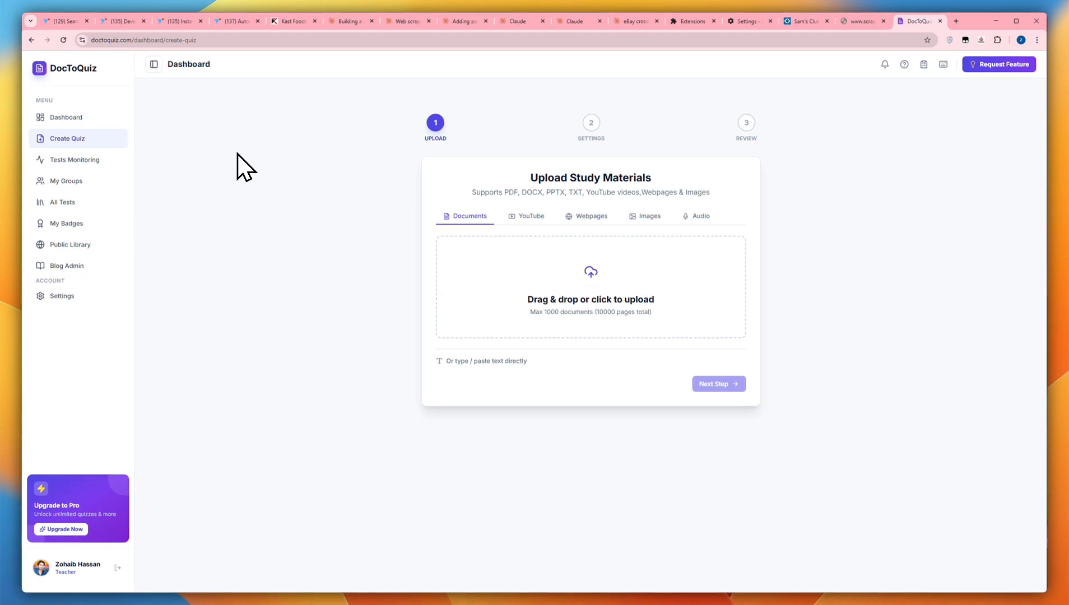
Open the DocToQuiz home page and compare its Student Dashboard and Teacher Dashboard previews
click(84, 68)
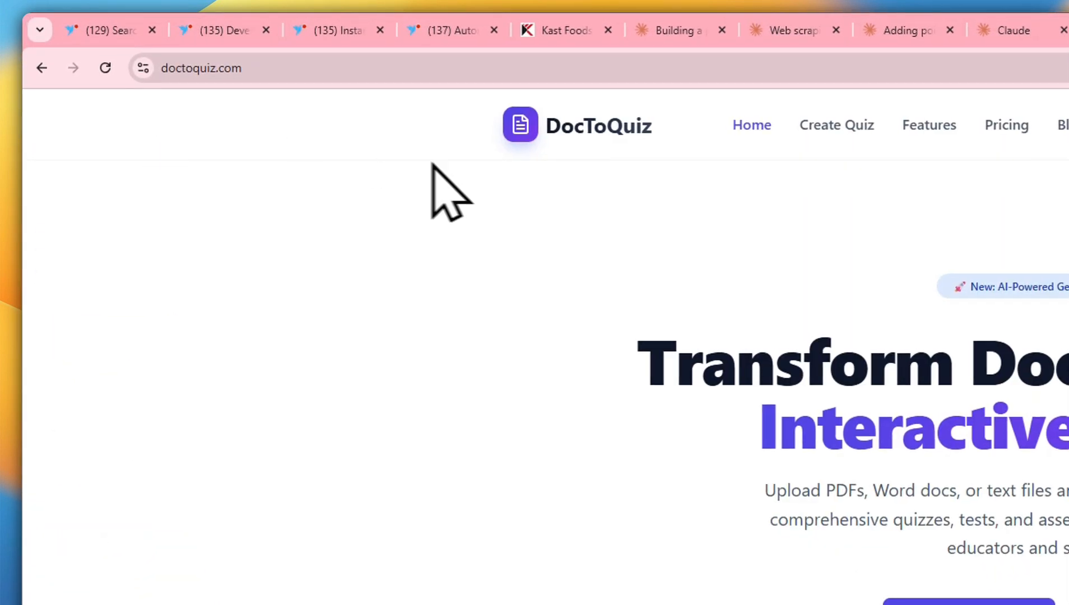
scroll(932, 390, down, 1)
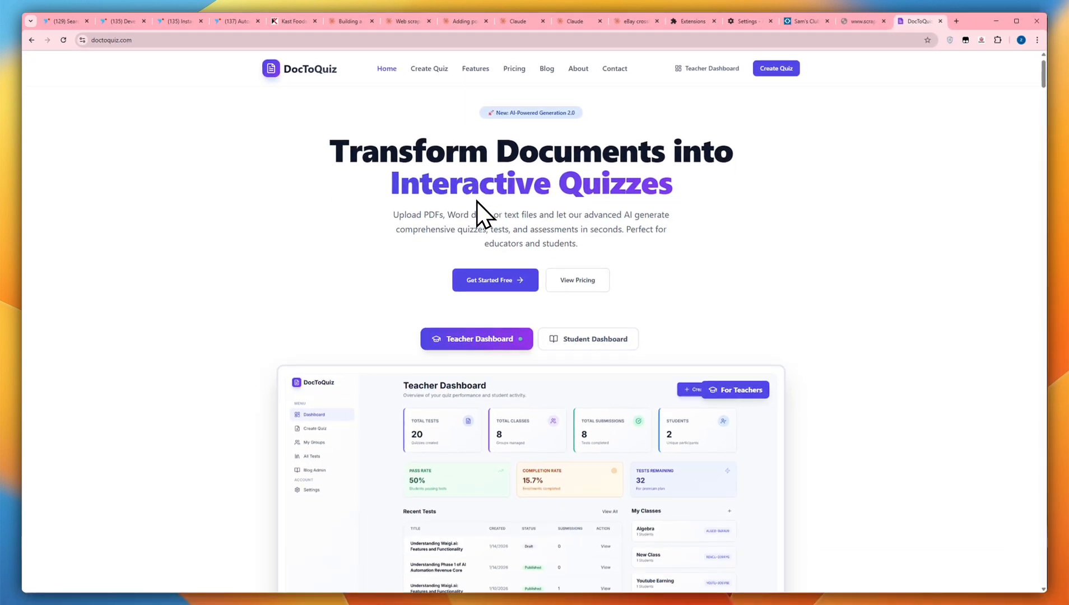
scroll(477, 201, down, 2)
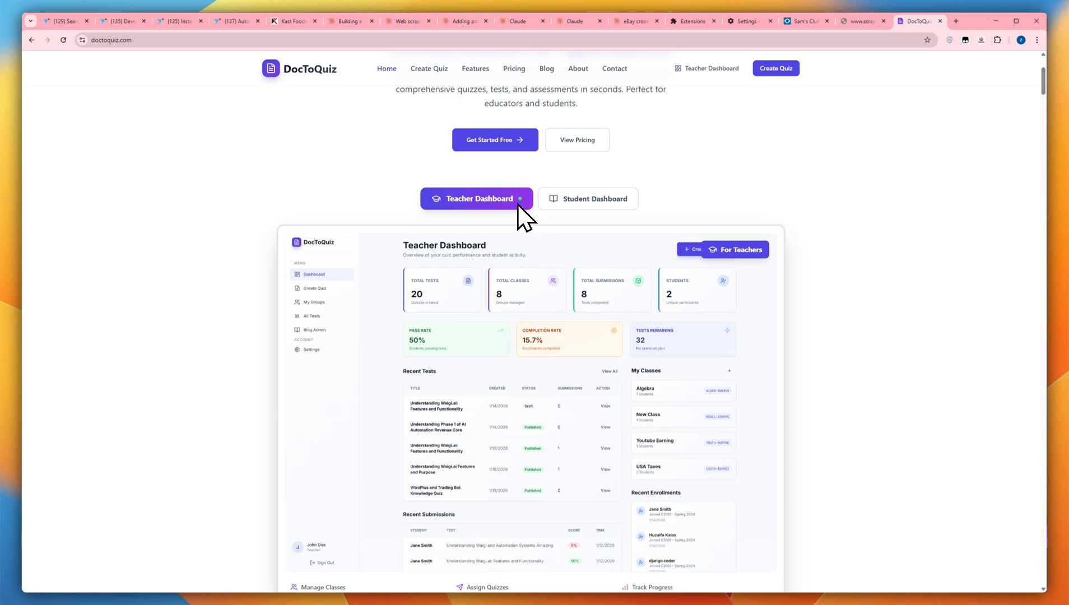
scroll(518, 204, down, 2)
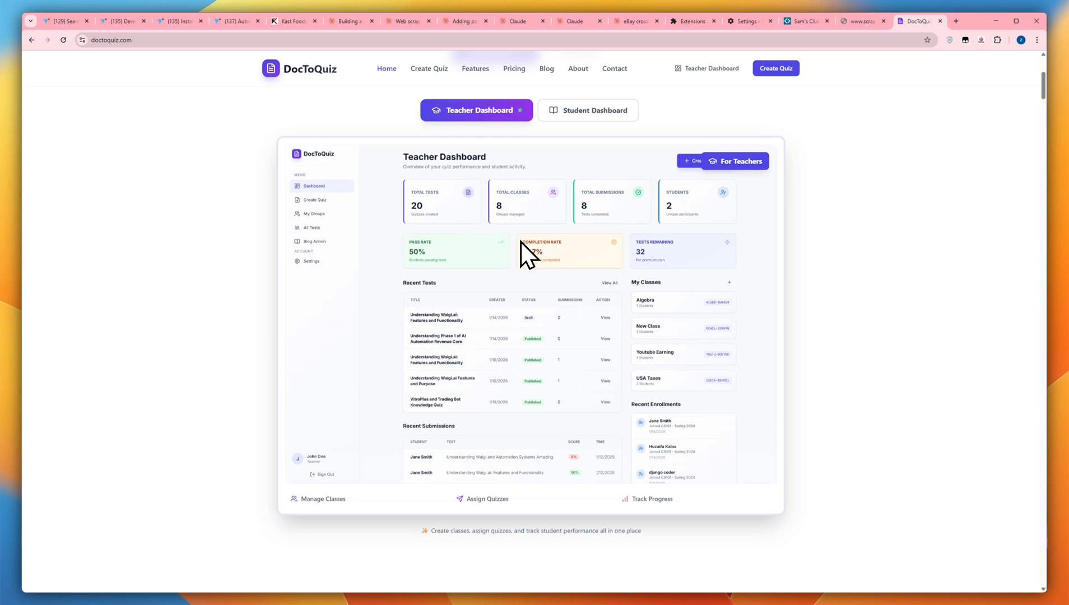
click(580, 115)
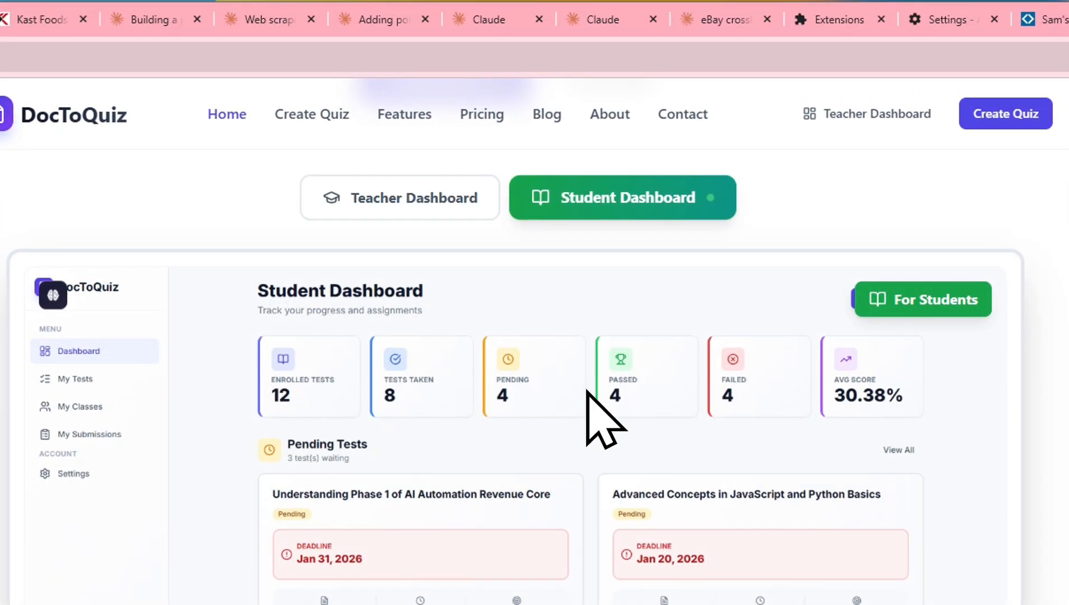
click(435, 213)
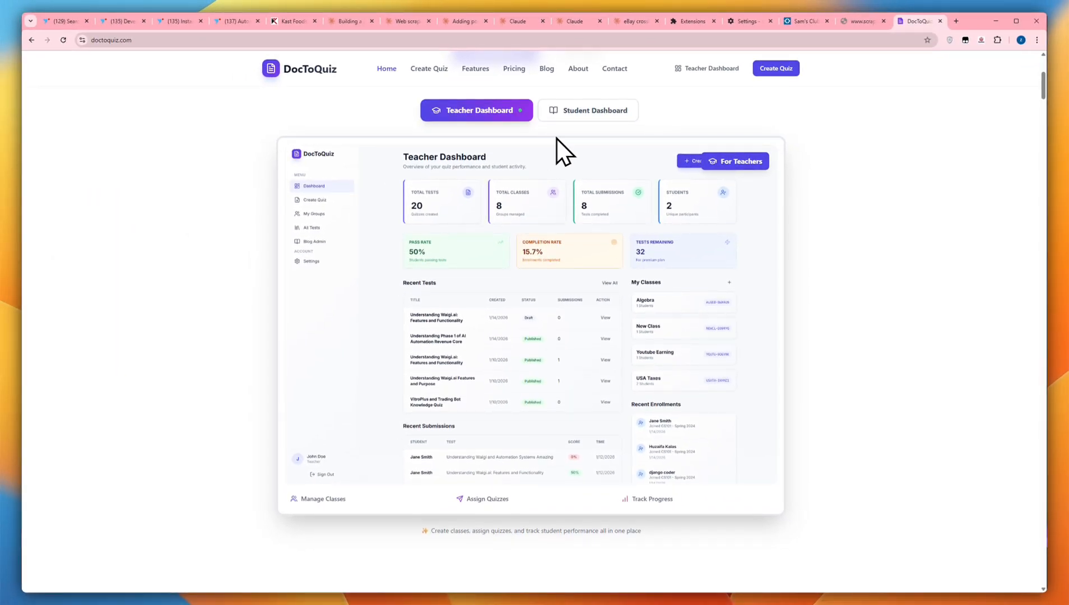
Open the teacher dashboard and look through its statistics, tests due soon, recent tests and classes
click(711, 68)
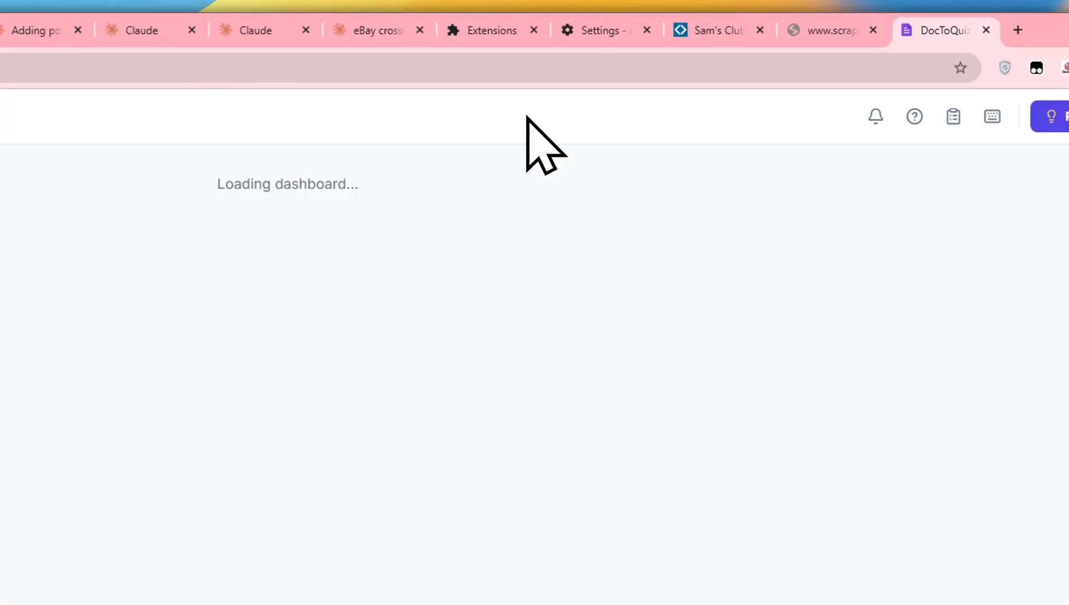
scroll(639, 120, down, 3)
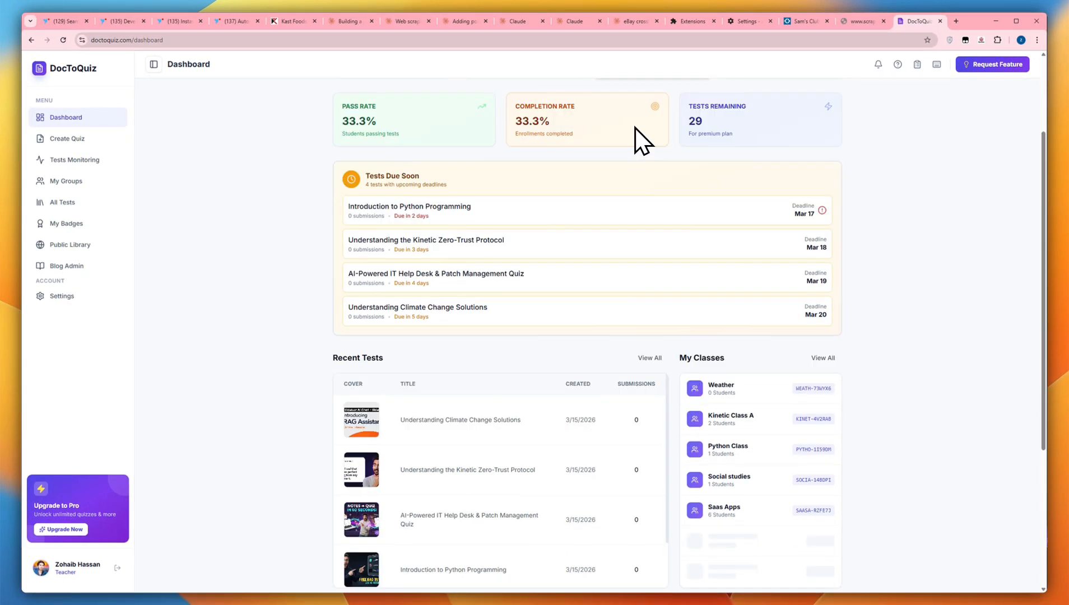
scroll(635, 127, down, 1)
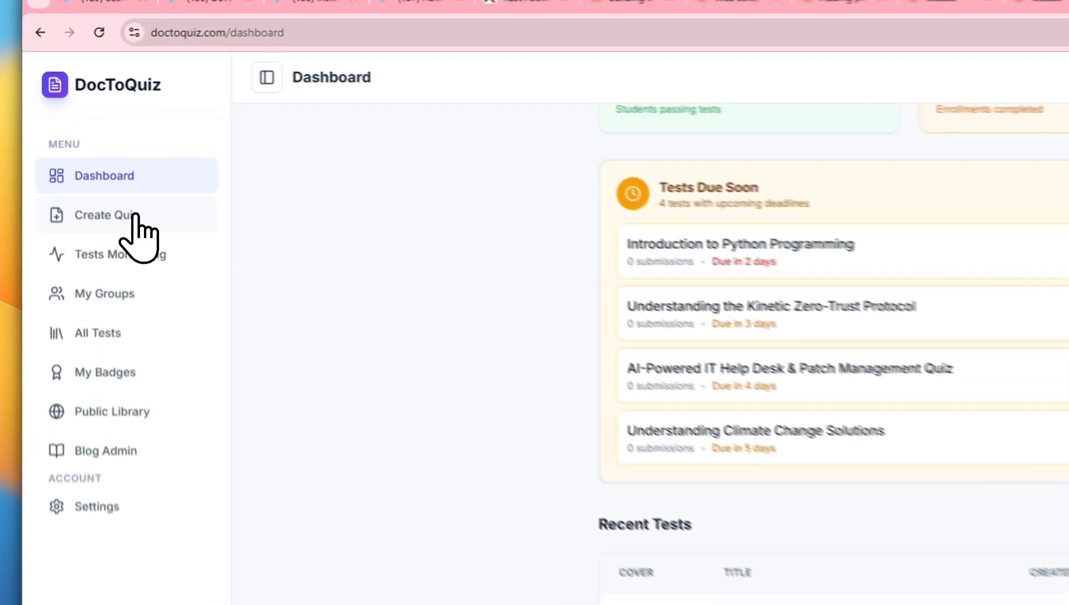
Start creating a new quiz and browse the Downloads folder for study documents to upload
click(89, 140)
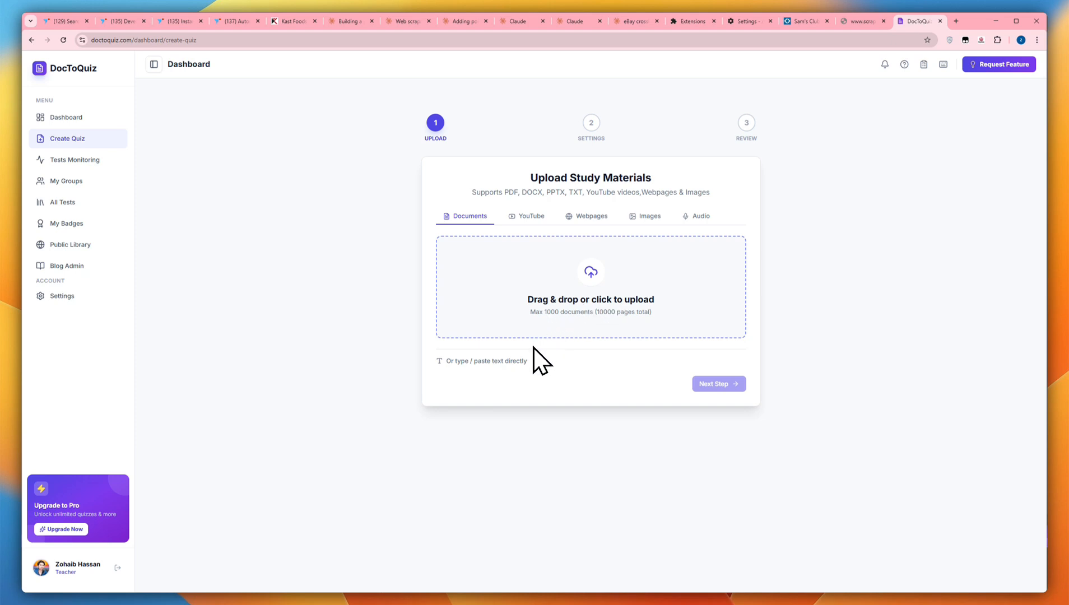
click(581, 259)
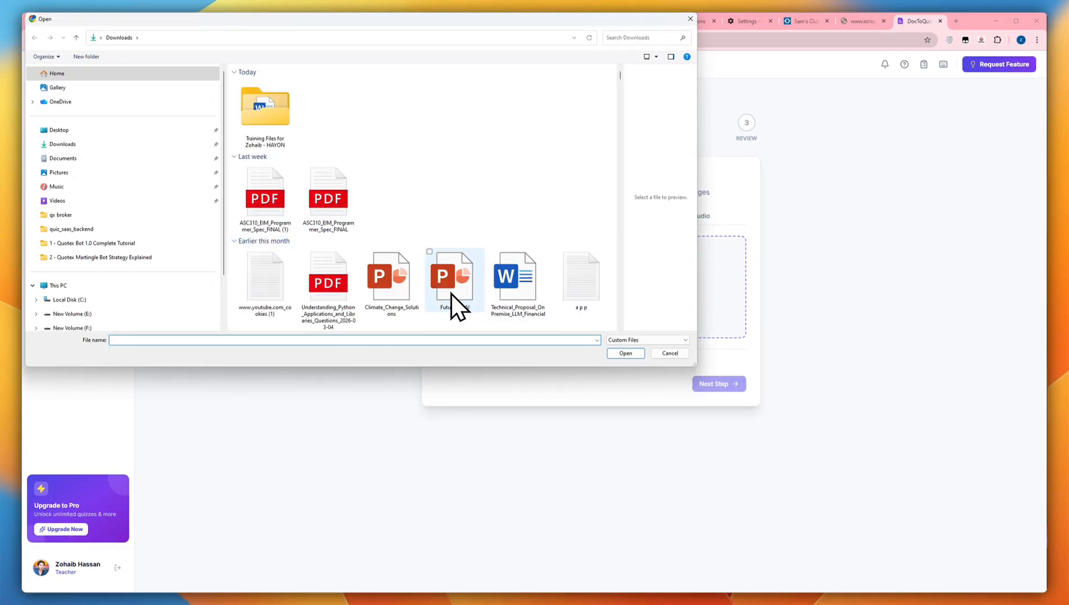
scroll(452, 295, down, 5)
click(332, 202)
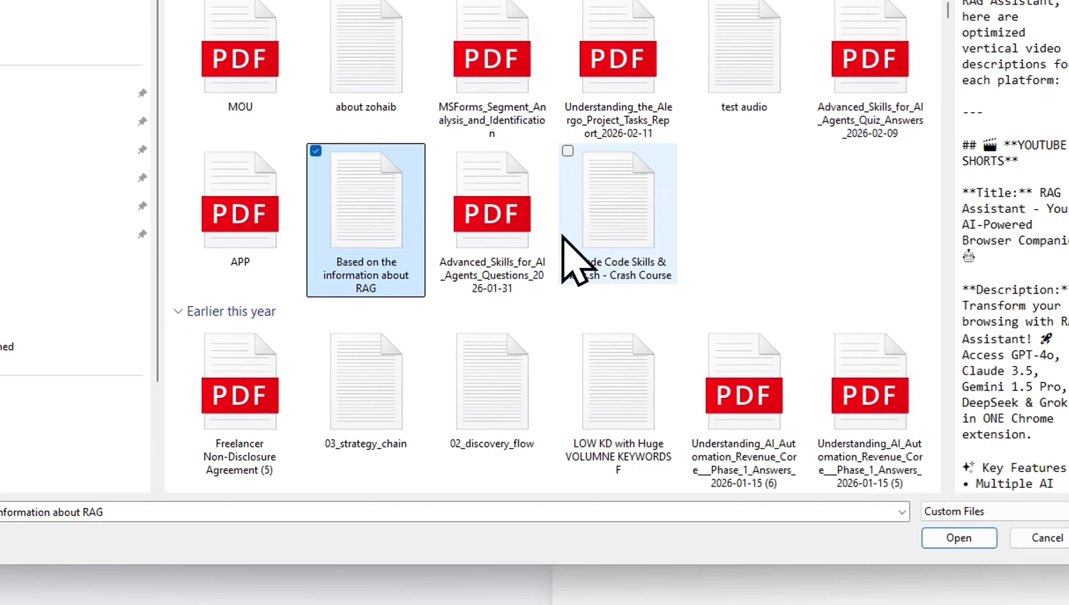
click(587, 232)
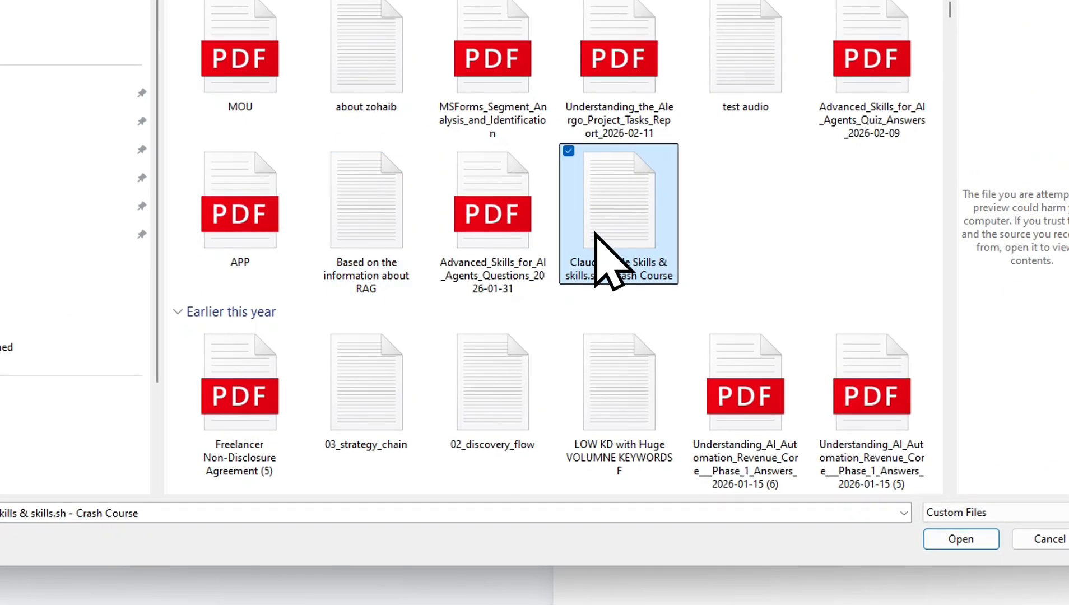
click(432, 378)
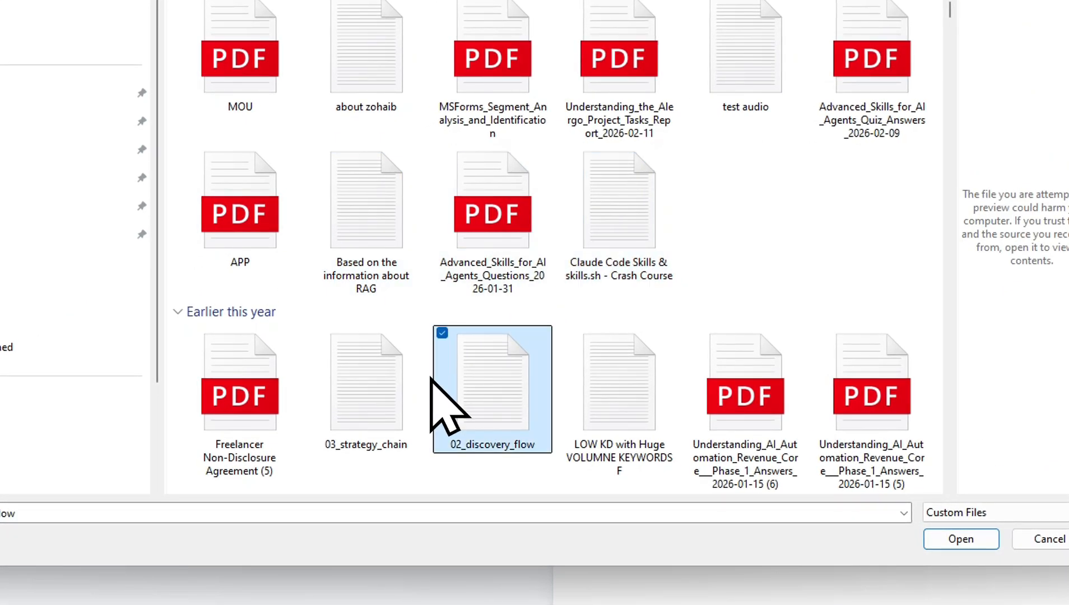
ctrl+click(625, 411)
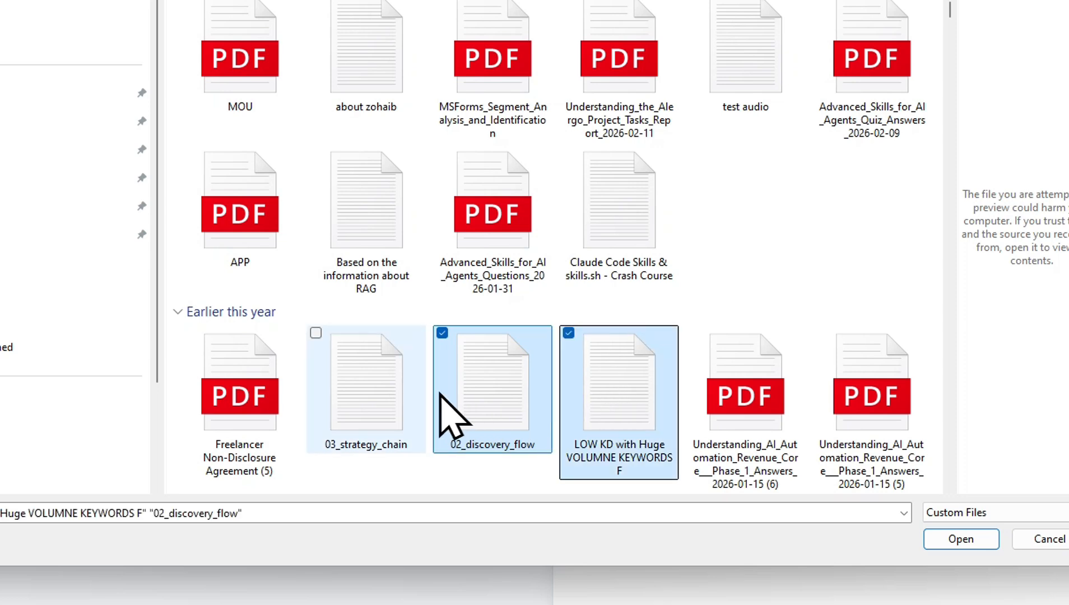
ctrl+click(391, 394)
scroll(587, 278, up, 5)
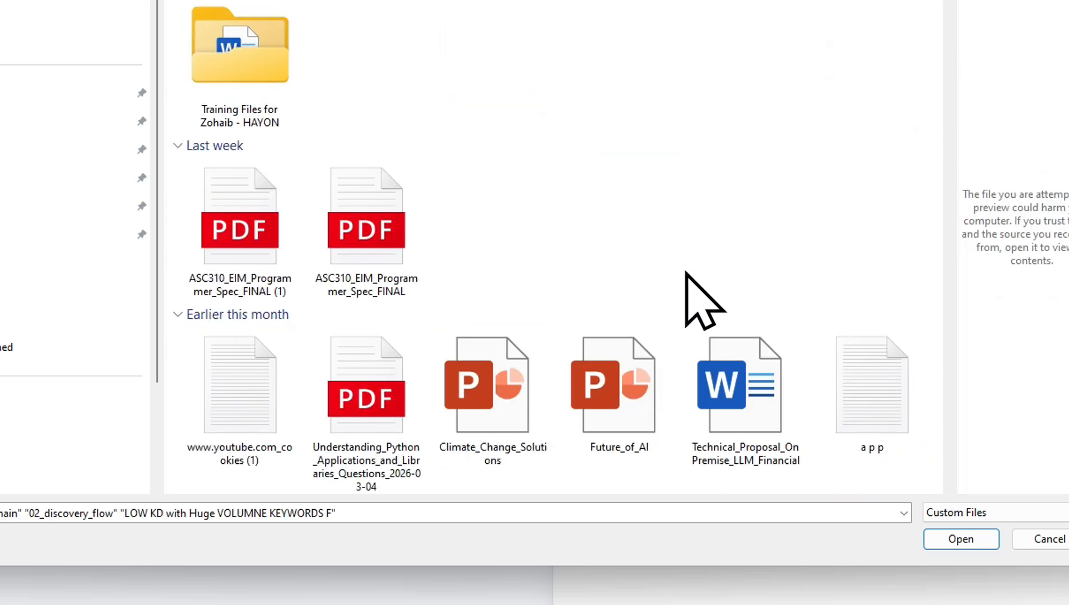
Upload the text file "1 - Alergo project" from Downloads as study material
scroll(685, 272, down, 5)
click(574, 207)
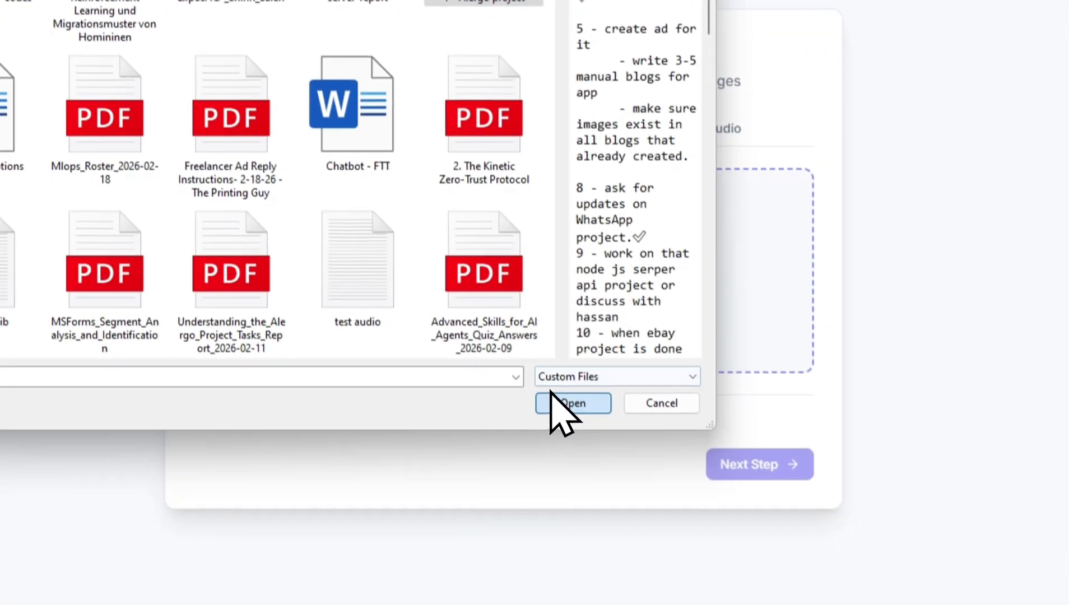
click(652, 554)
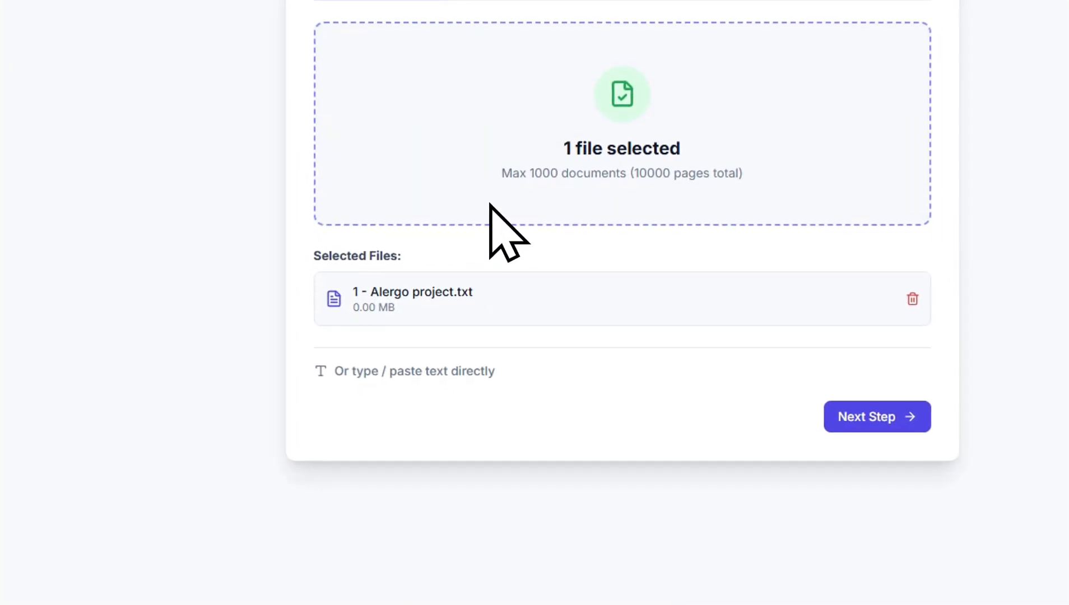
Open the direct text entry, switch to the Sam's Club mattress page and copy its full Product details text
click(453, 372)
click(556, 371)
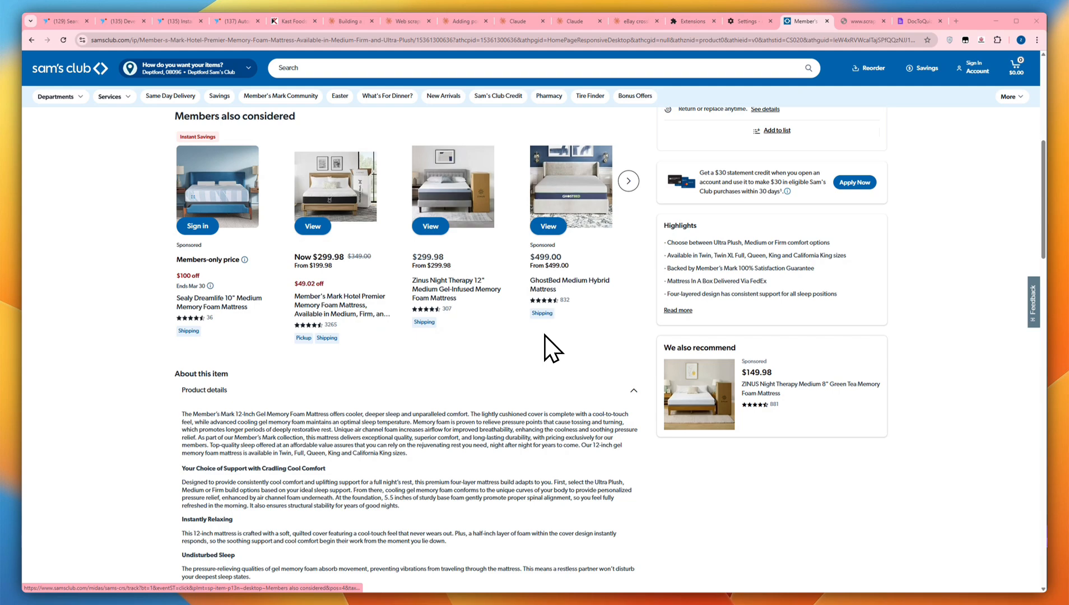
scroll(532, 335, down, 5)
scroll(336, 437, up, 4)
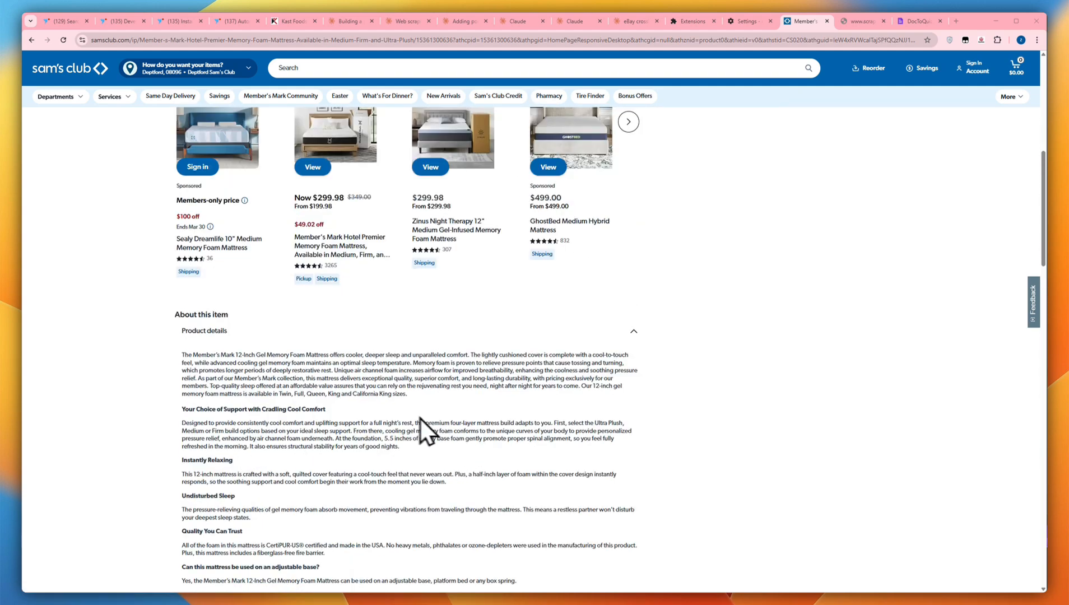
scroll(233, 337, down, 3)
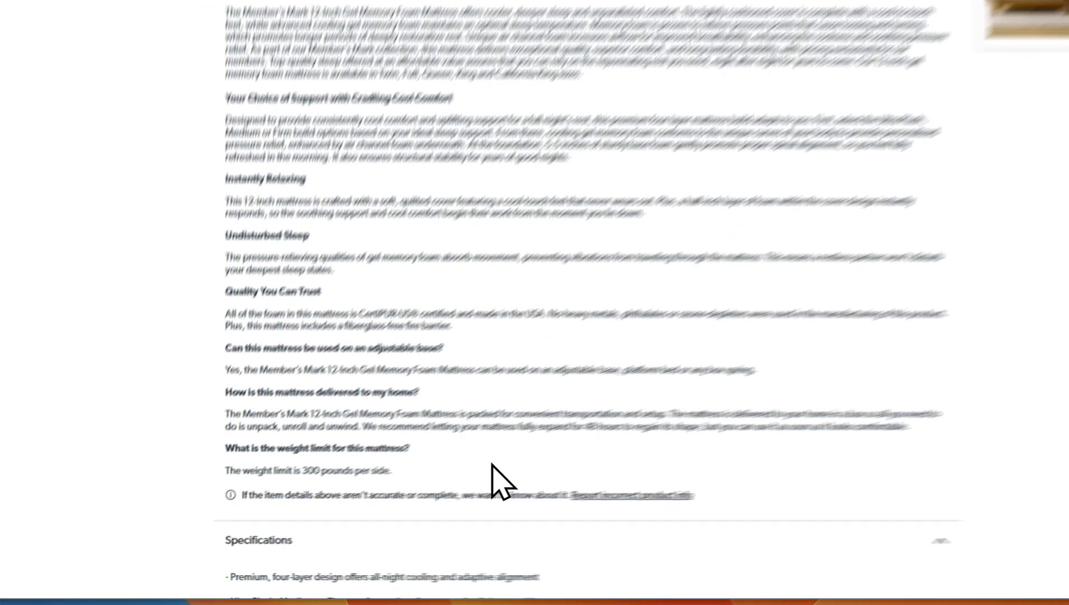
drag(336, 512, 175, 220)
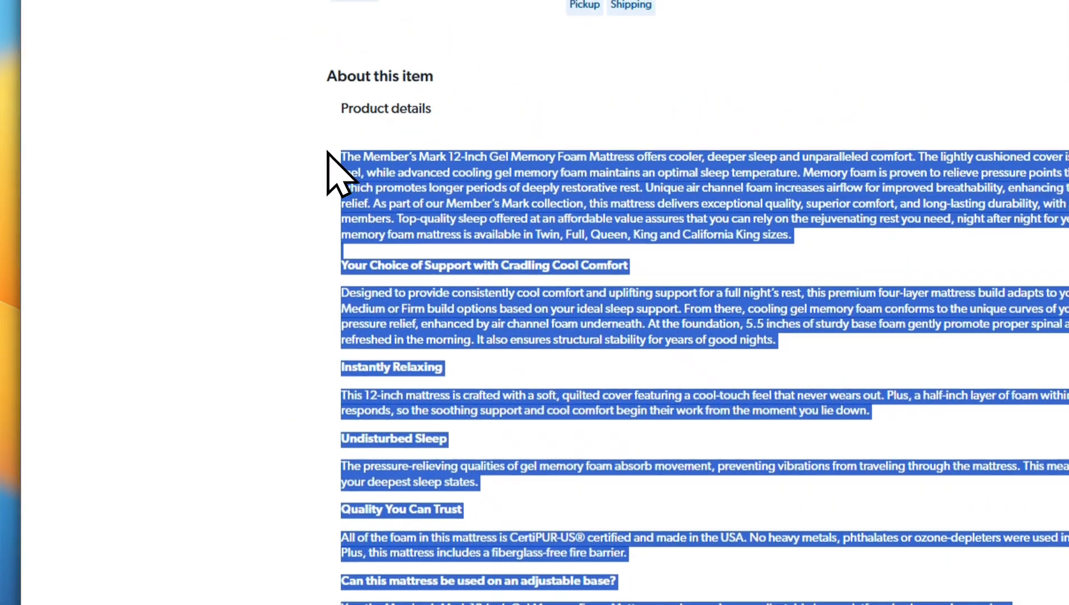
key(ctrl+c)
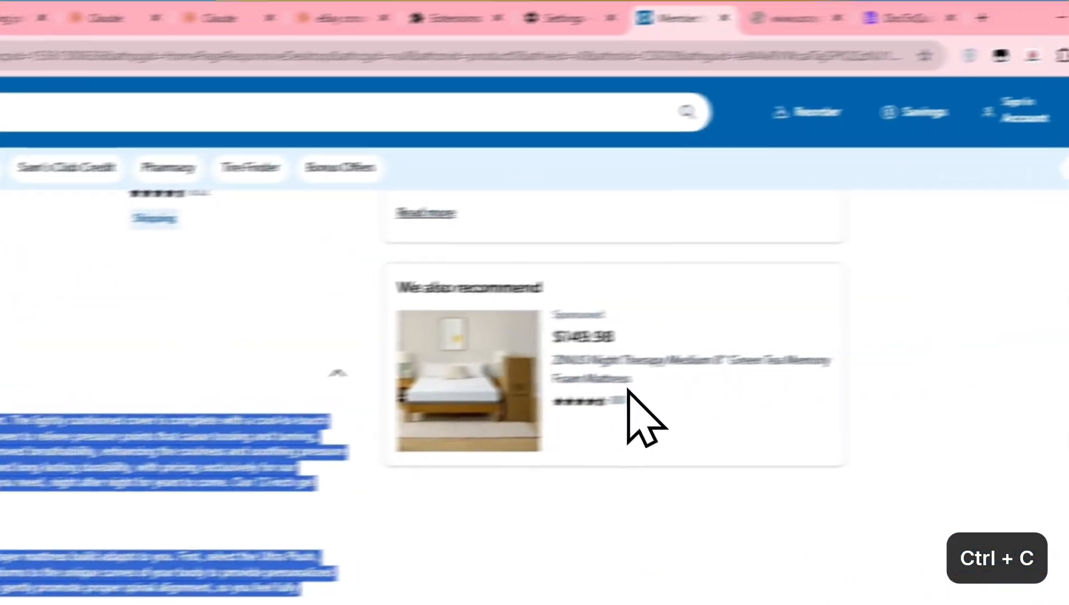
Return to DocToQuiz, paste the copied product text into the text entry and add it as a document
click(887, 18)
click(335, 520)
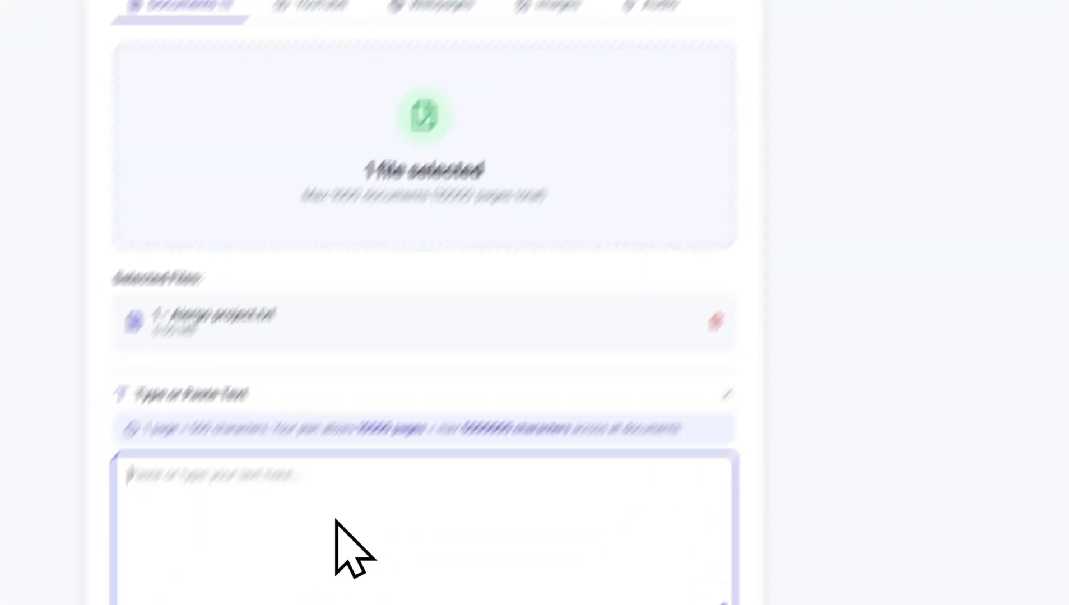
key(ctrl+v)
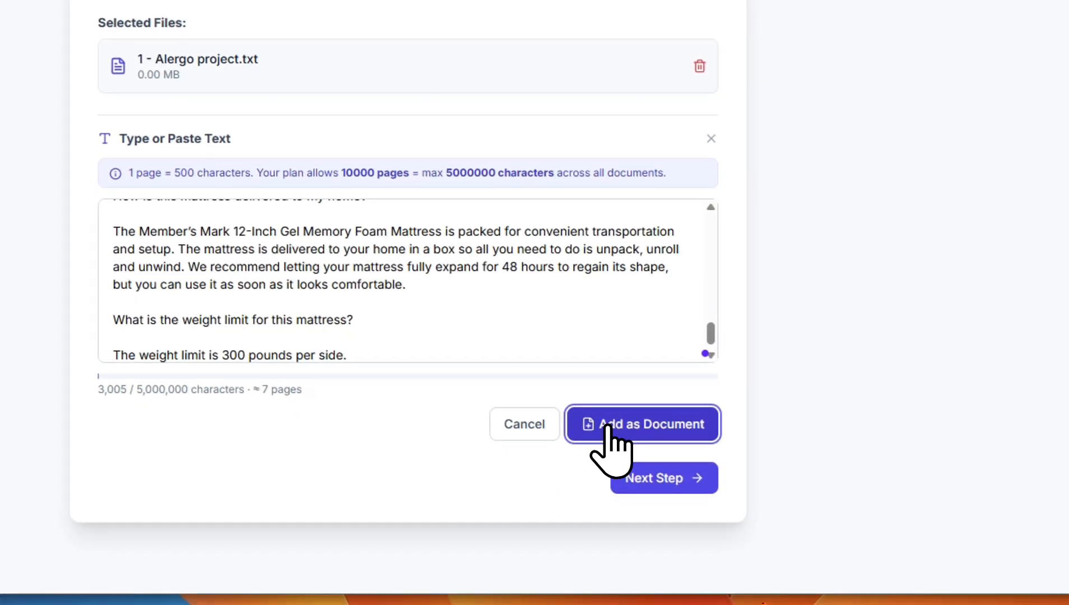
click(608, 427)
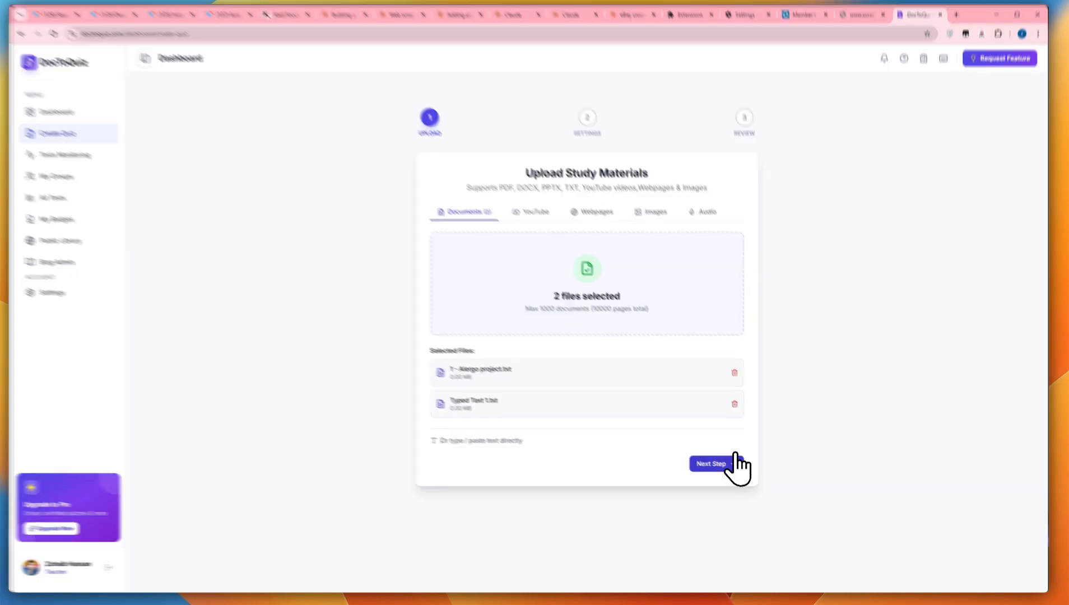
Proceed to the quiz settings and set the question count to 10 and the complexity to Hard
click(723, 466)
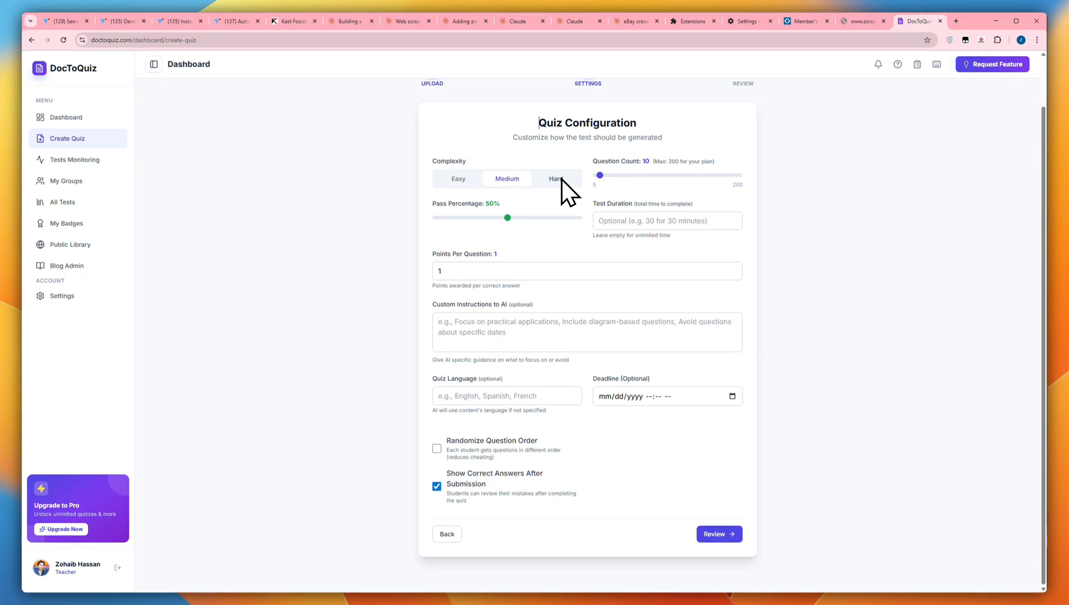
drag(596, 176, 602, 176)
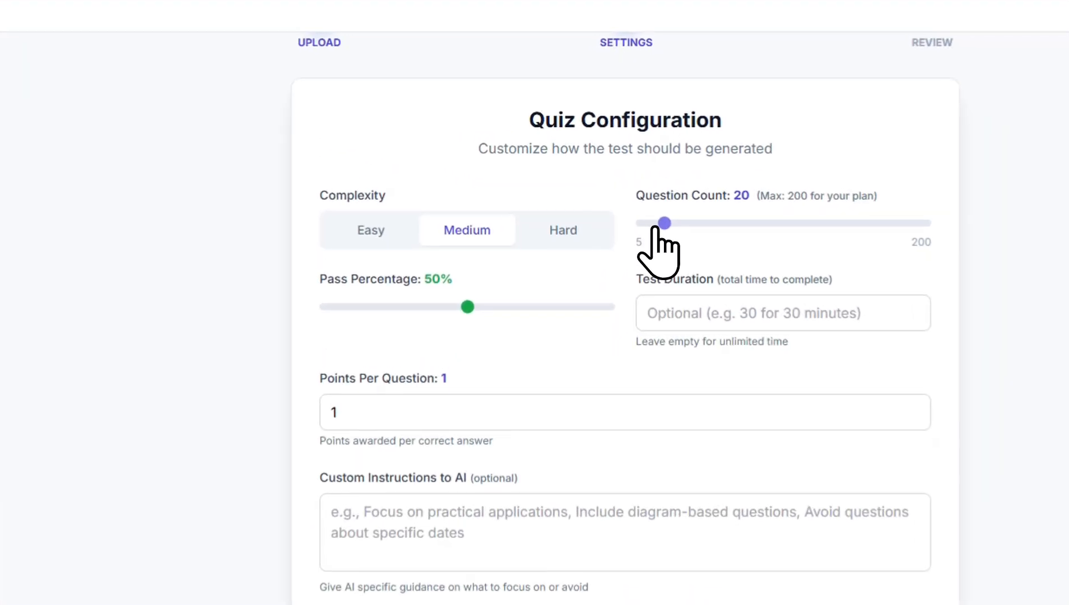
drag(654, 227, 644, 234)
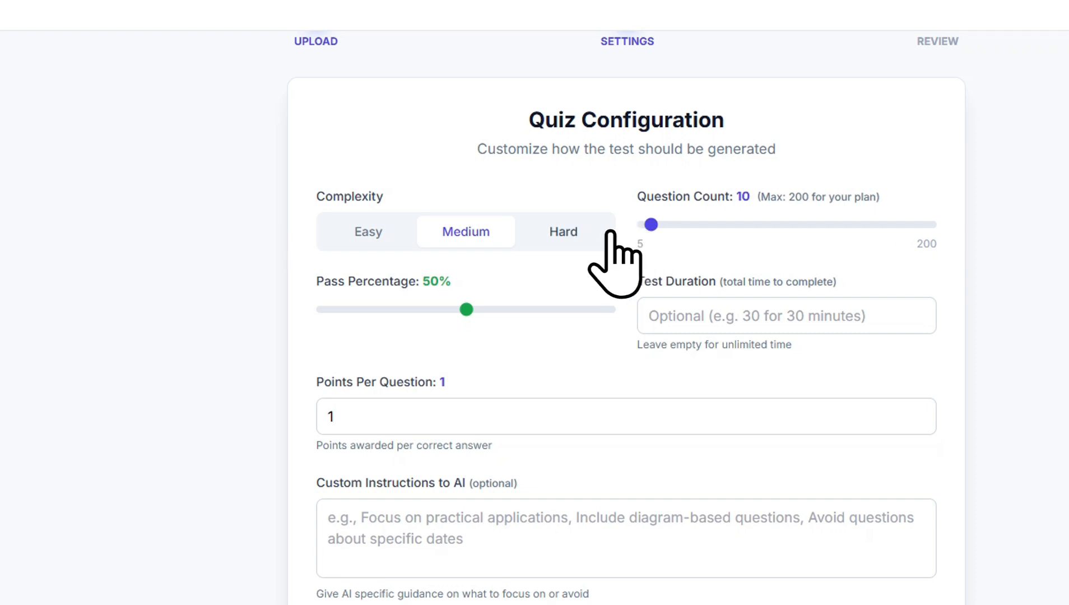
click(566, 234)
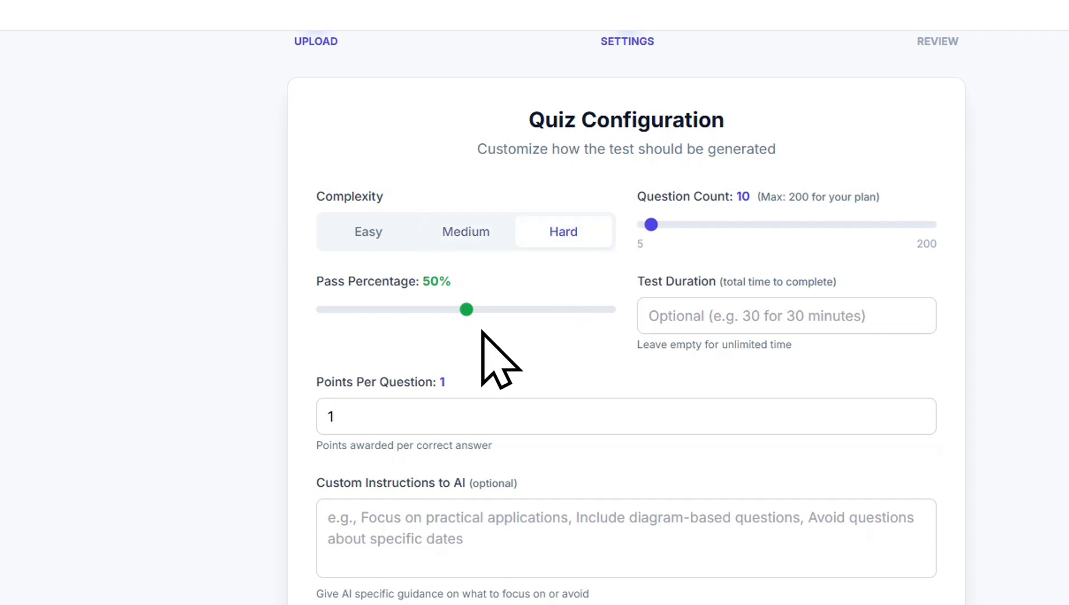
Set the quiz's pass percentage to 30% and its test duration to 10 minutes
drag(449, 315, 406, 316)
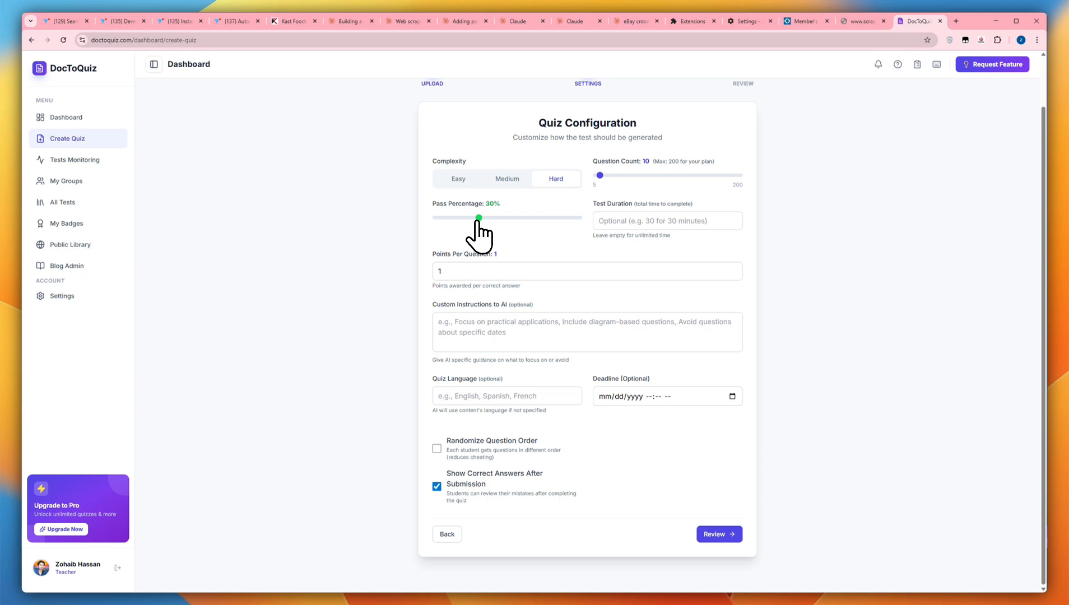
click(620, 217)
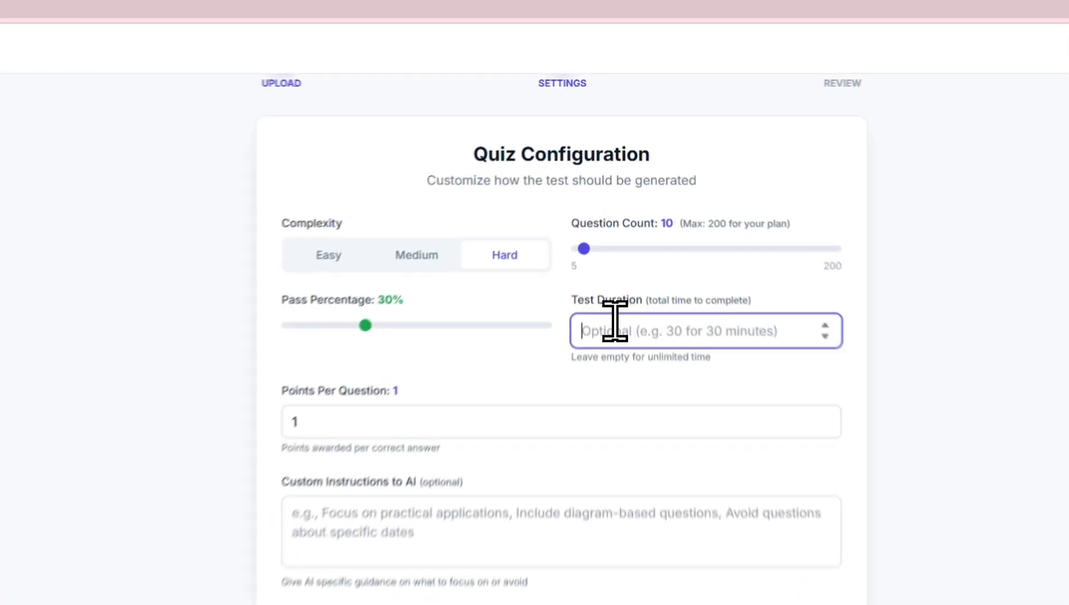
text(10)
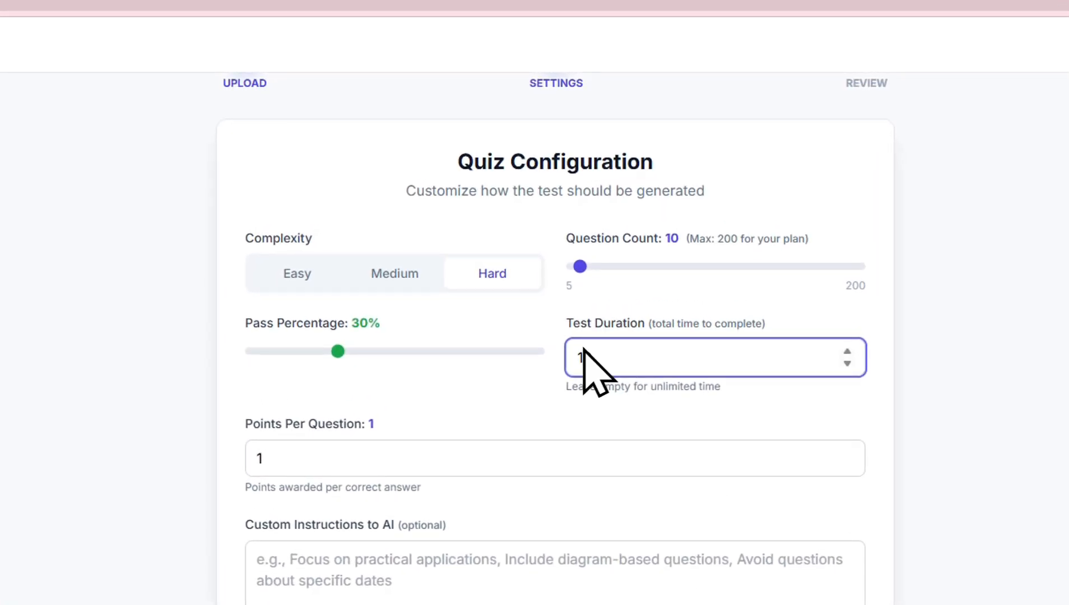
click(546, 329)
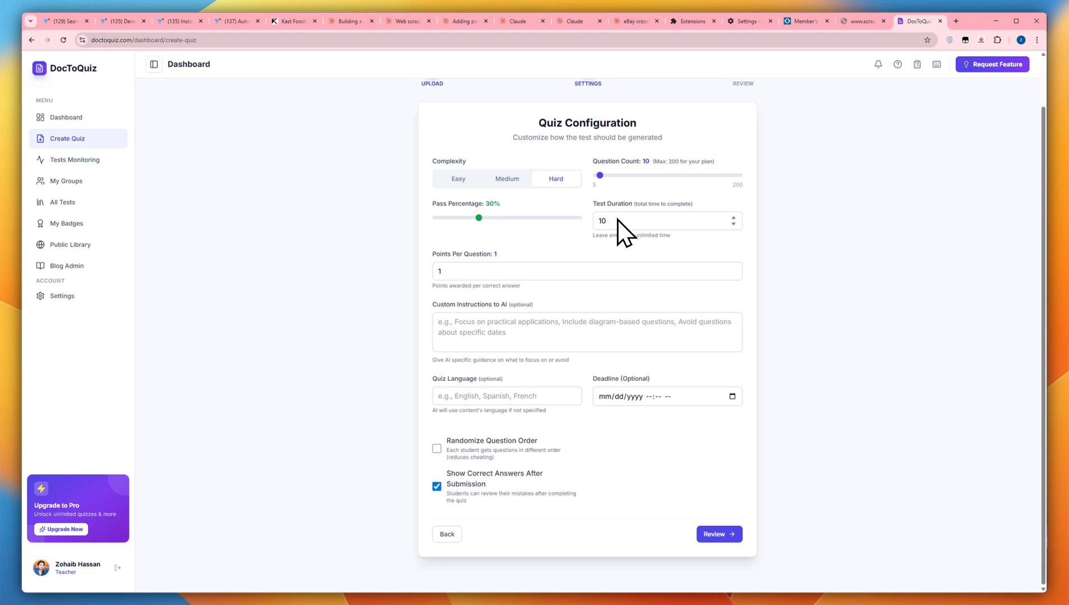
Set the points awarded per question to 10 in the quiz configuration
click(508, 276)
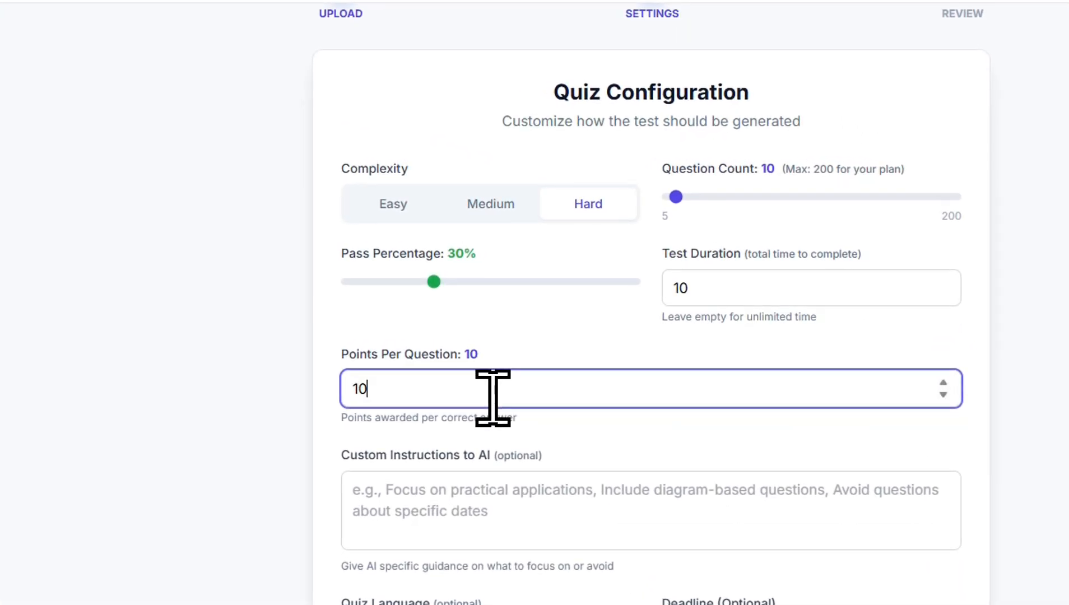
click(496, 339)
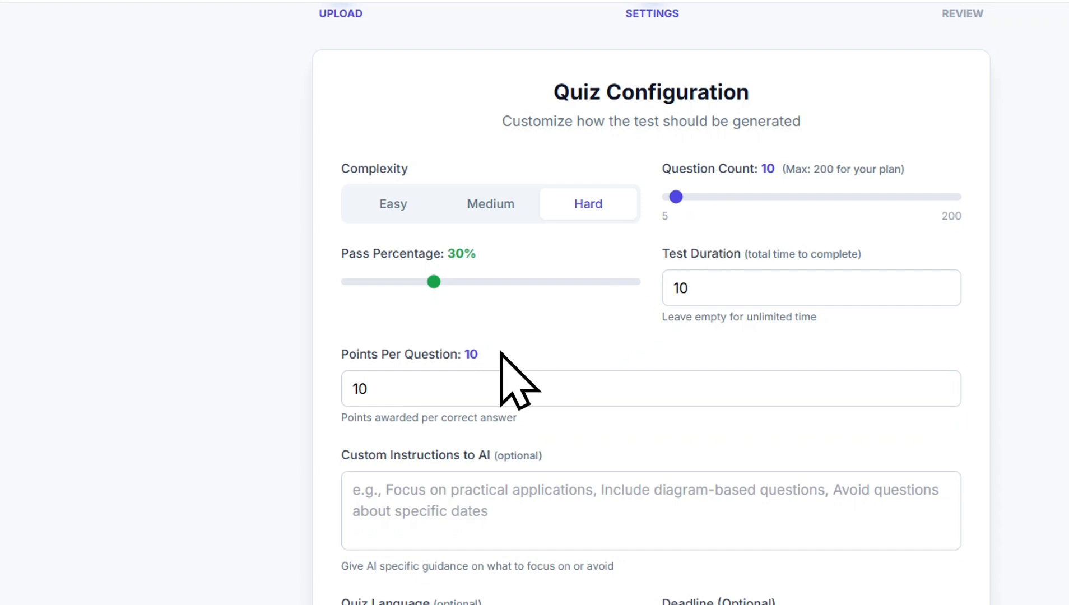
drag(426, 388, 334, 385)
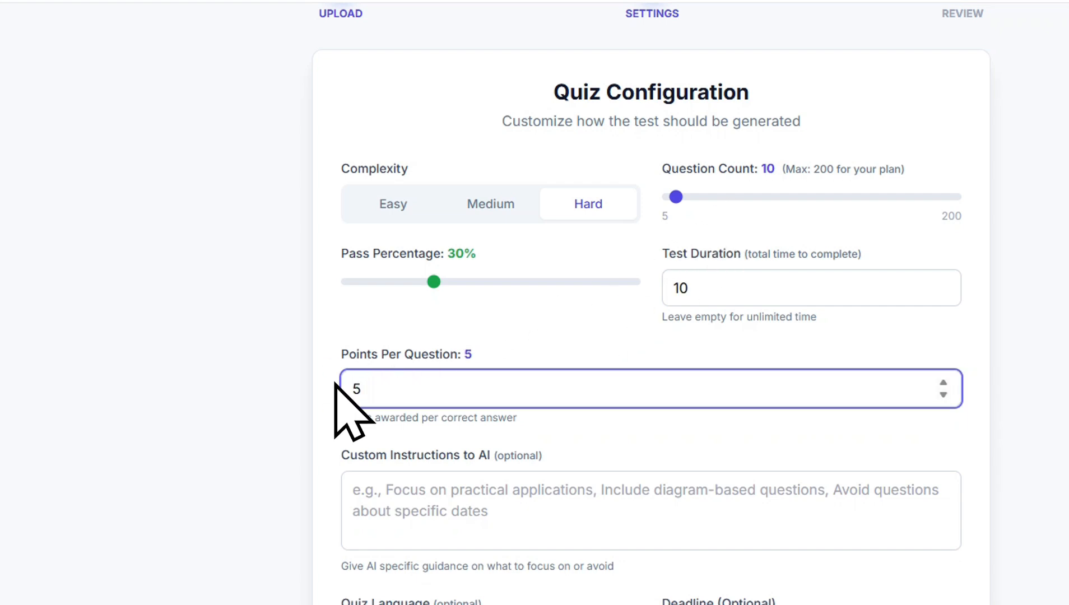
key(BackSpace)
text(10)
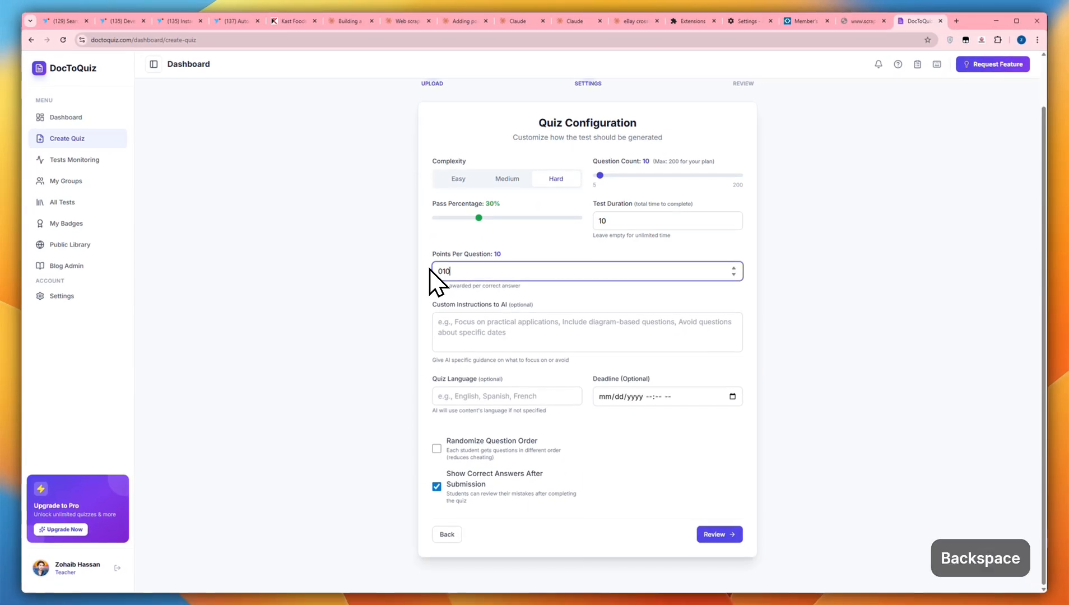
key(Home)
key(Delete)
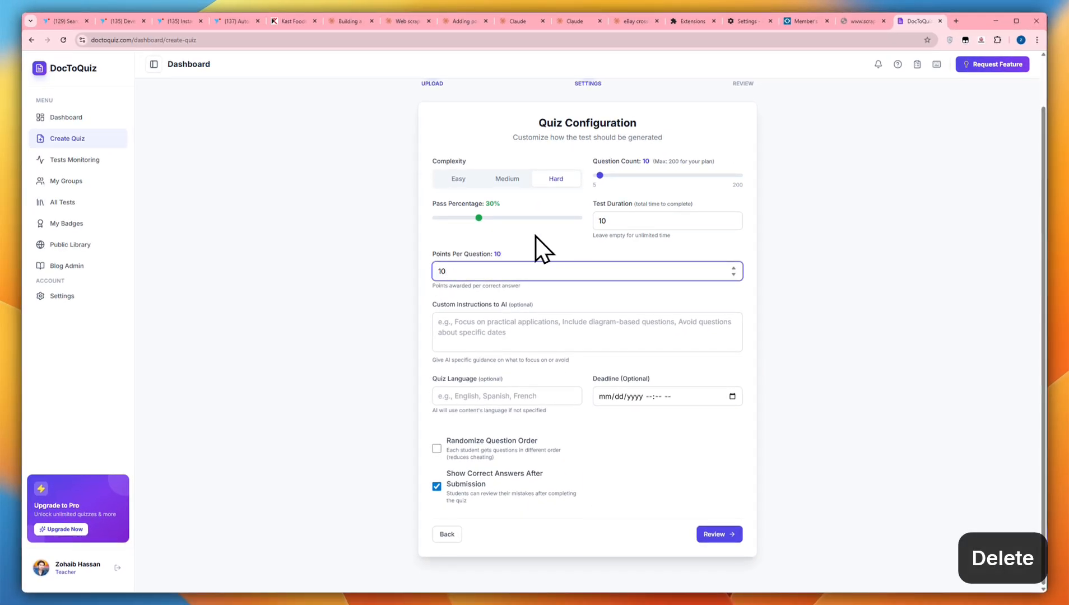
Set the quiz's deadline to 03/19/2026 10:22 AM
click(510, 399)
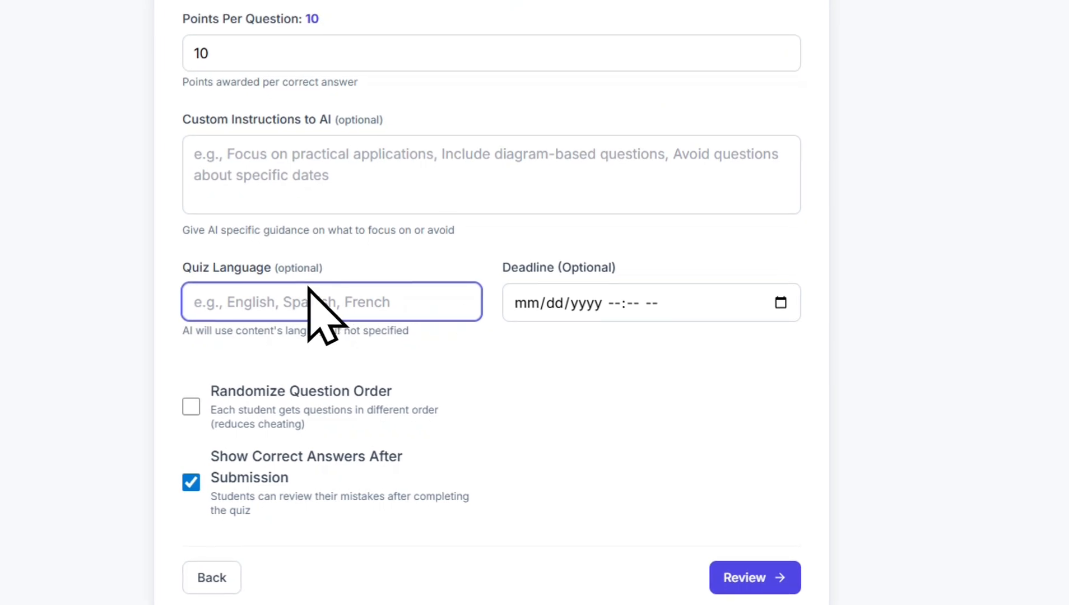
click(353, 168)
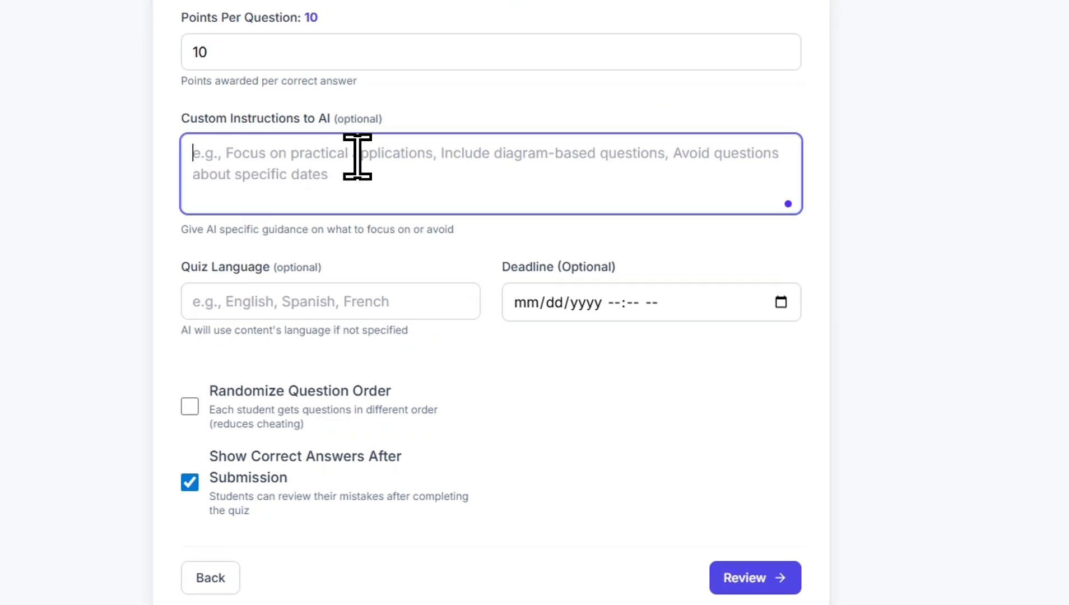
click(780, 302)
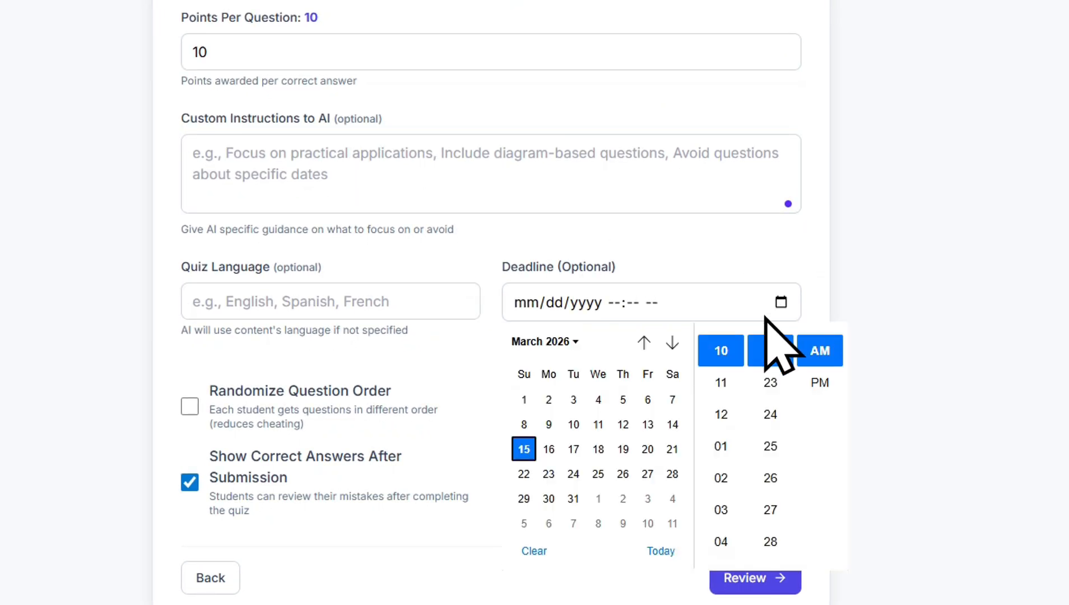
click(622, 451)
click(739, 230)
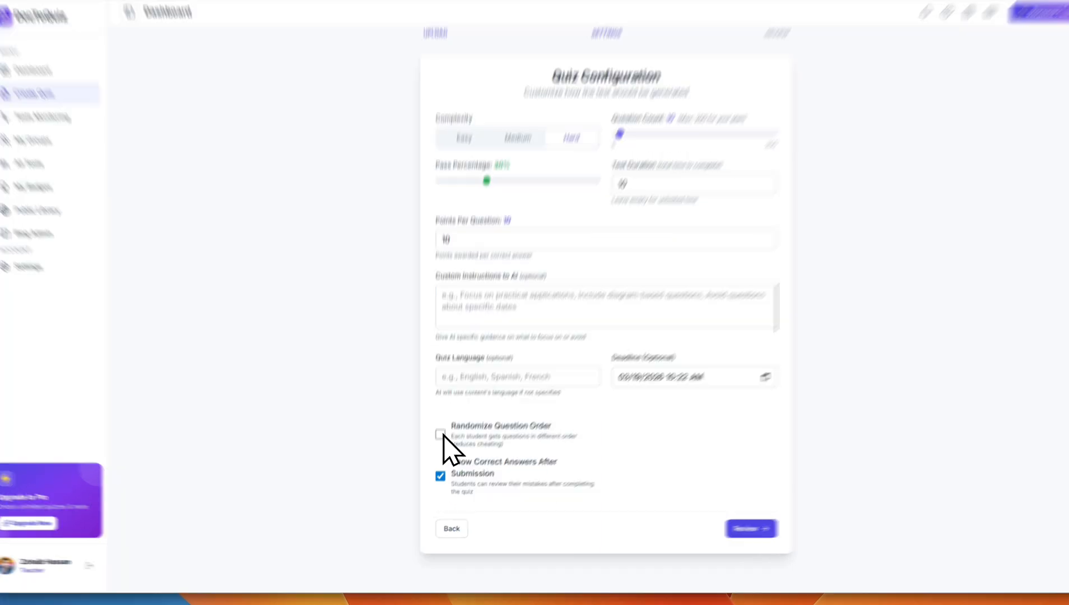
Enable randomized question order, proceed to the review stage and generate the quiz
click(441, 435)
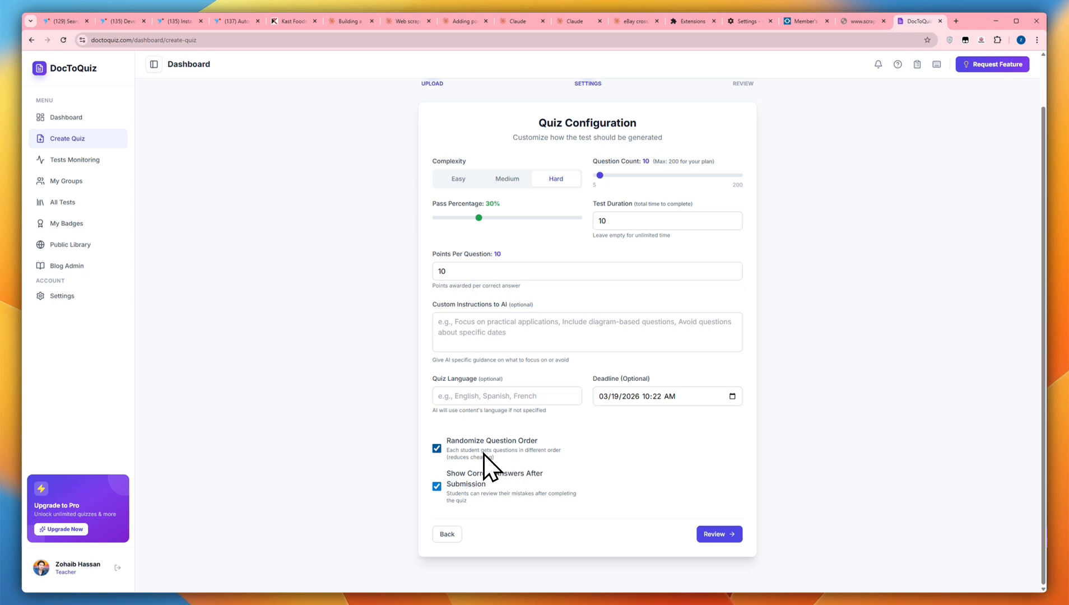
click(723, 535)
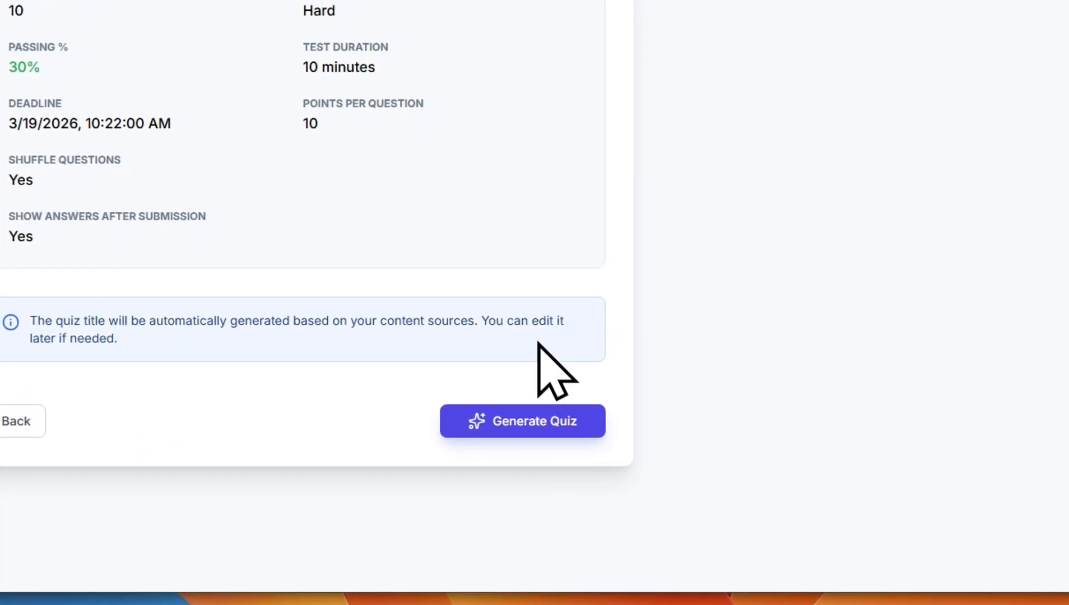
click(514, 426)
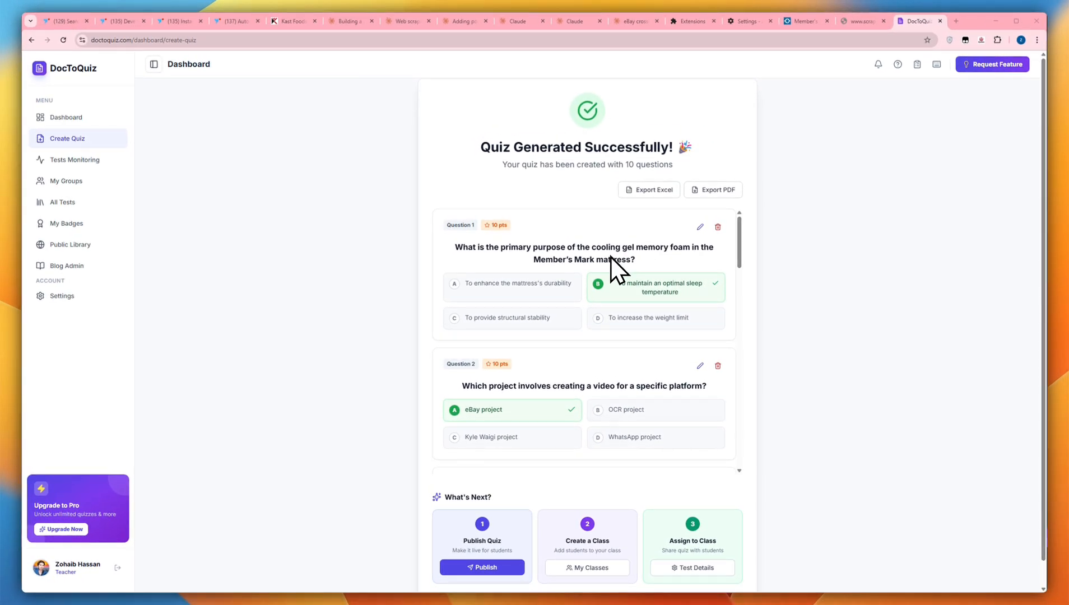
Open the first generated question for editing to examine its text, answer options and explanation field, and look through the remaining questions
scroll(611, 256, down, 5)
scroll(613, 258, up, 5)
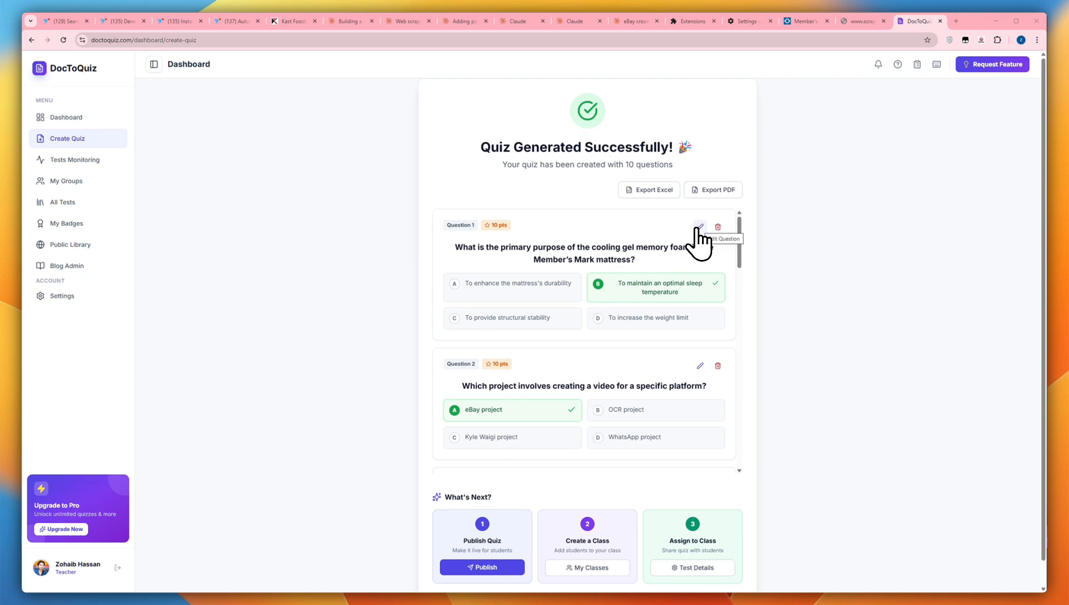
click(700, 227)
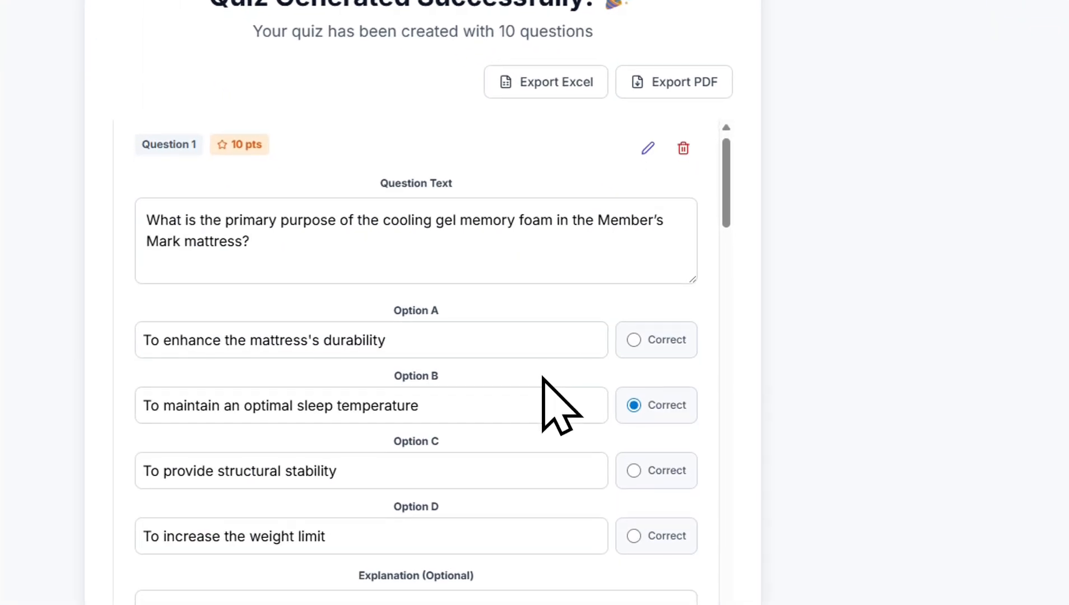
scroll(544, 394, down, 3)
scroll(552, 394, up, 4)
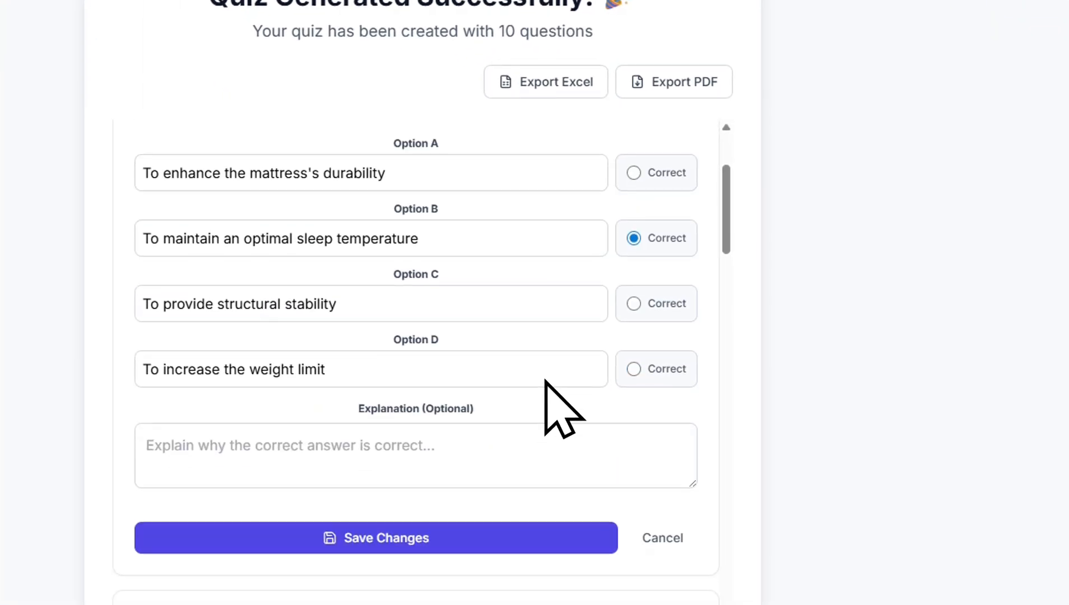
click(439, 235)
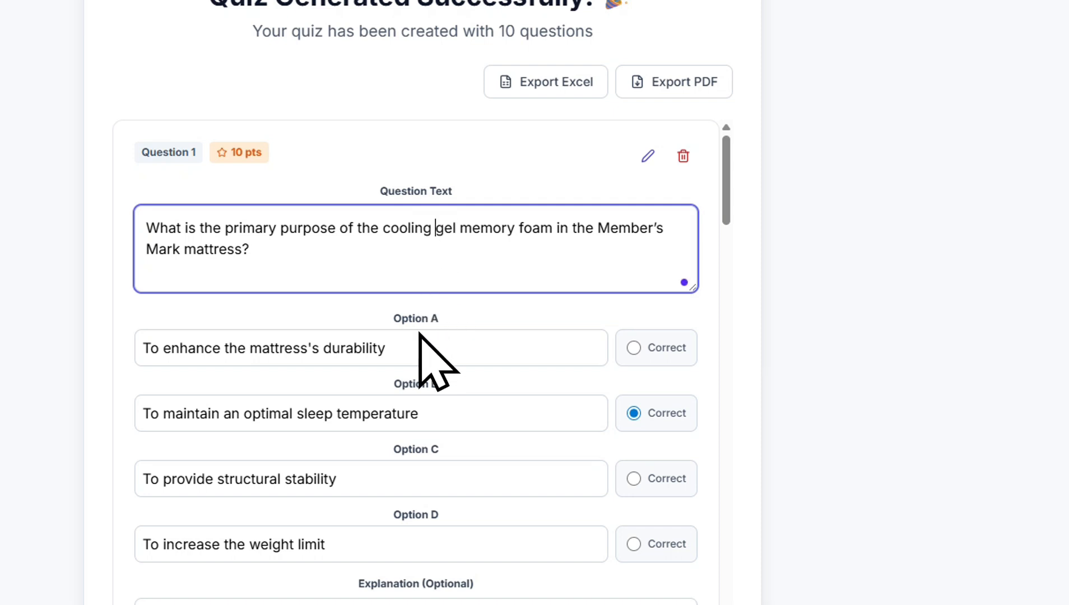
scroll(594, 305, down, 3)
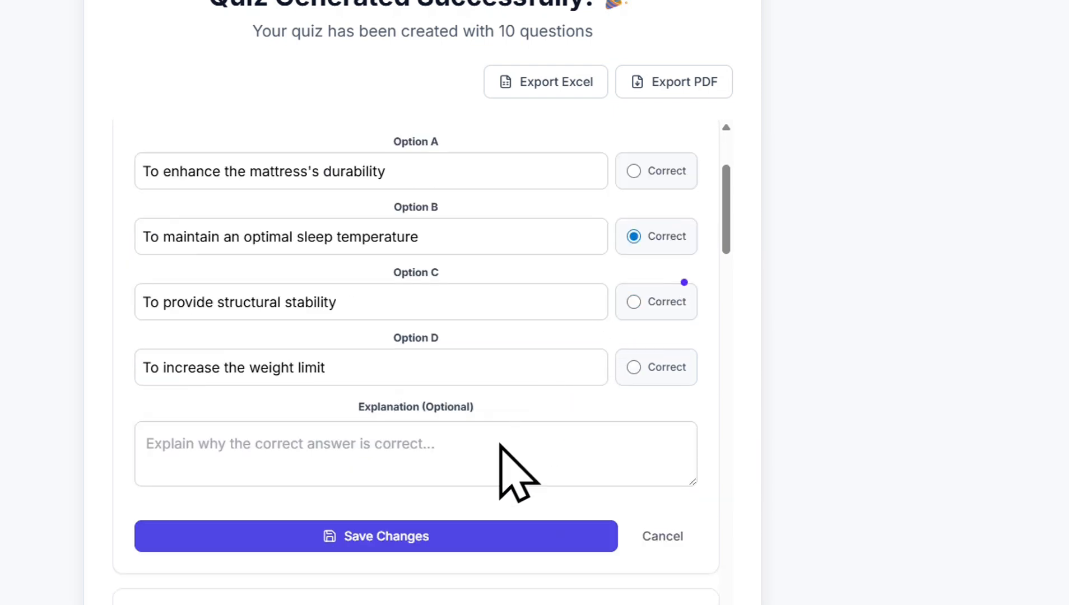
click(500, 445)
scroll(475, 386, down, 1)
scroll(525, 346, up, 3)
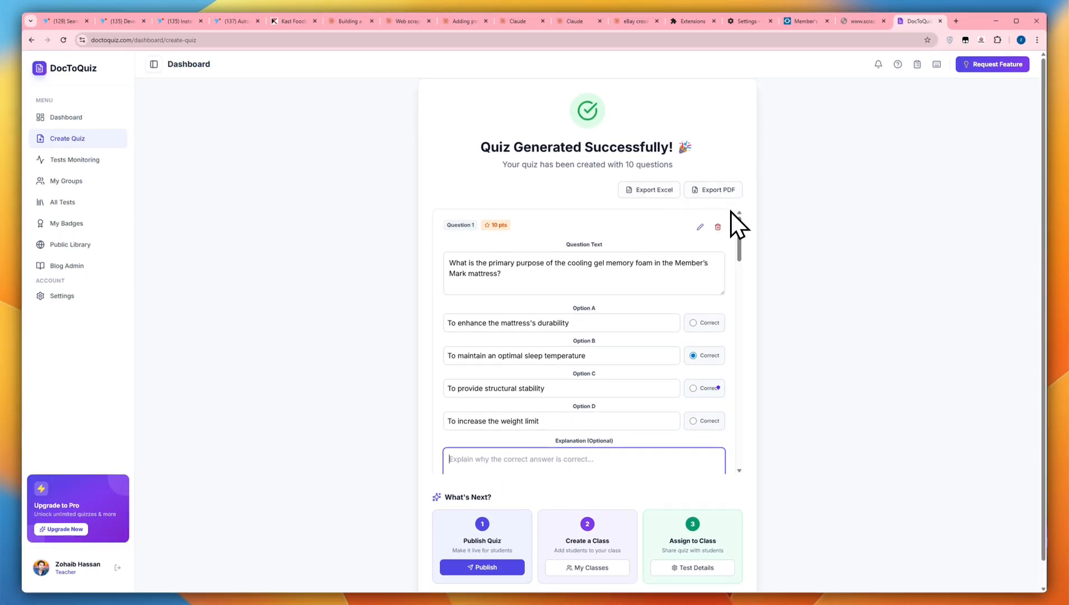
scroll(727, 294, down, 10)
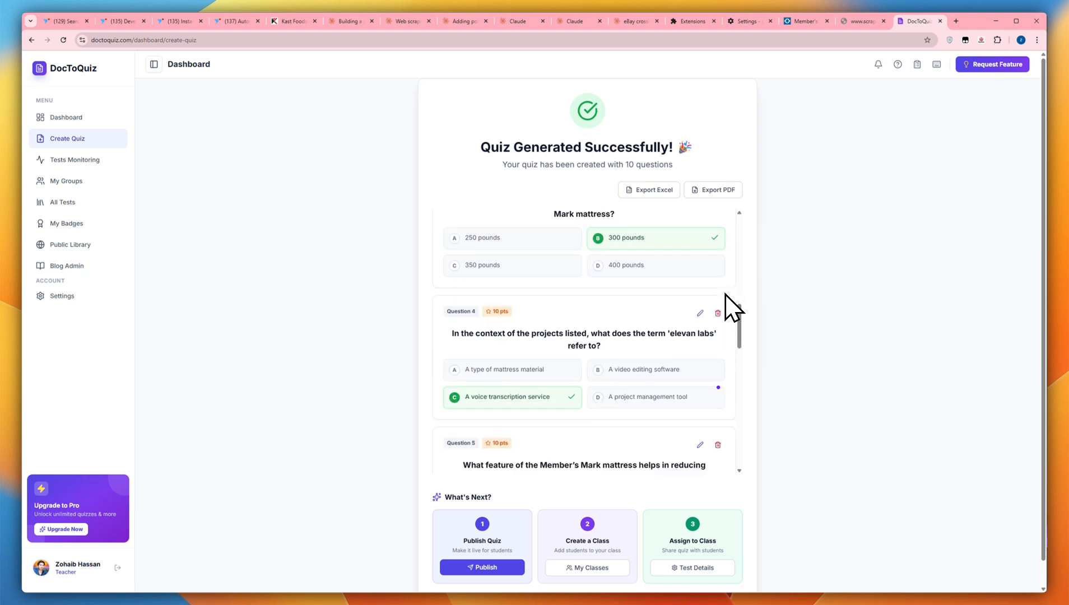
scroll(727, 294, down, 8)
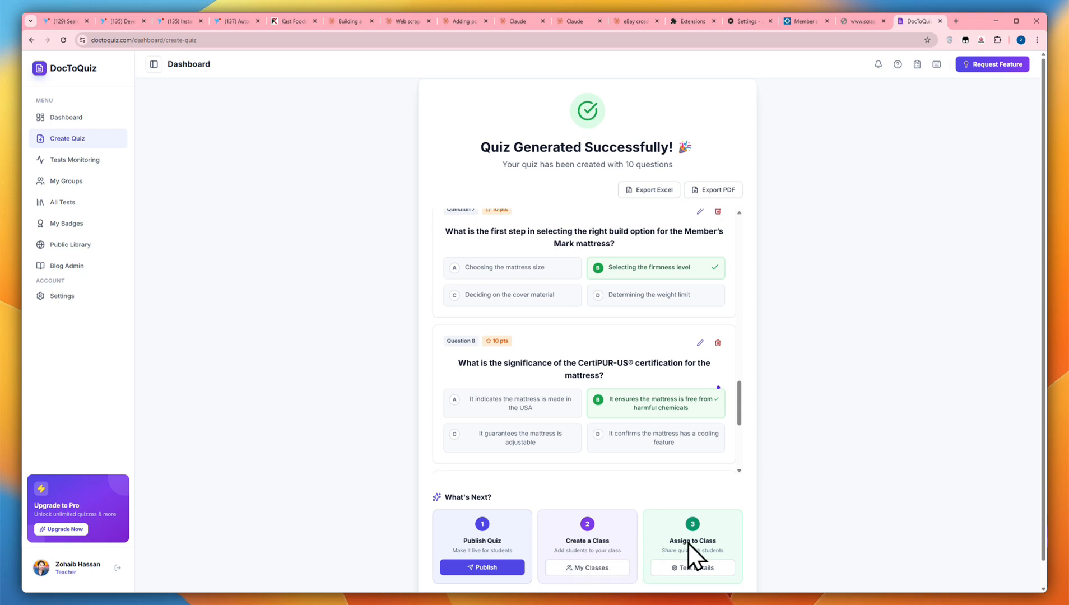
Publish the generated quiz in the Science category and the public library, with a cover image uploaded from the Downloads folder
click(496, 567)
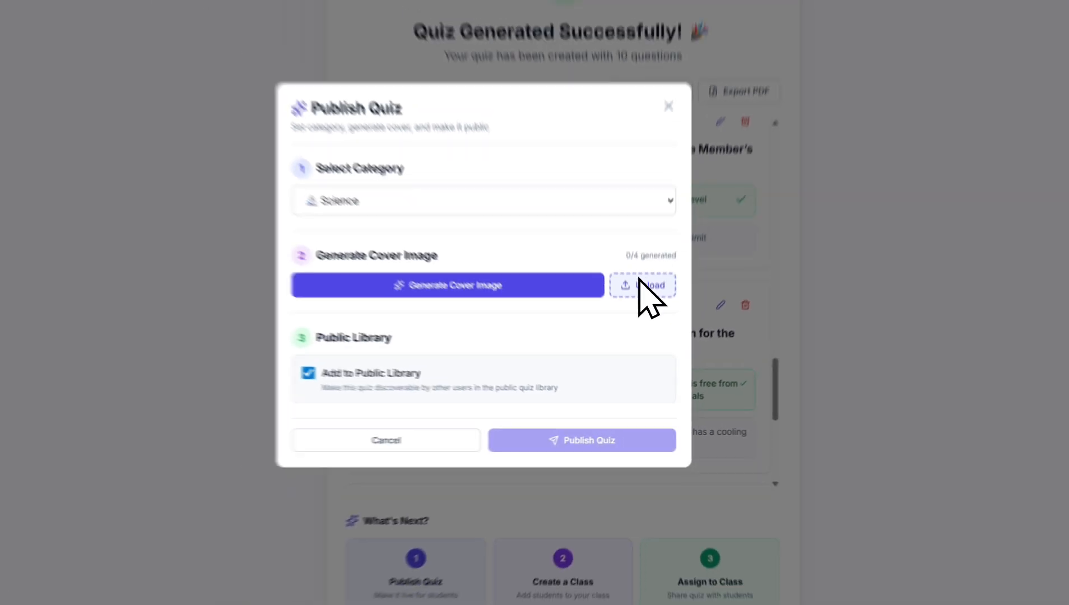
click(642, 285)
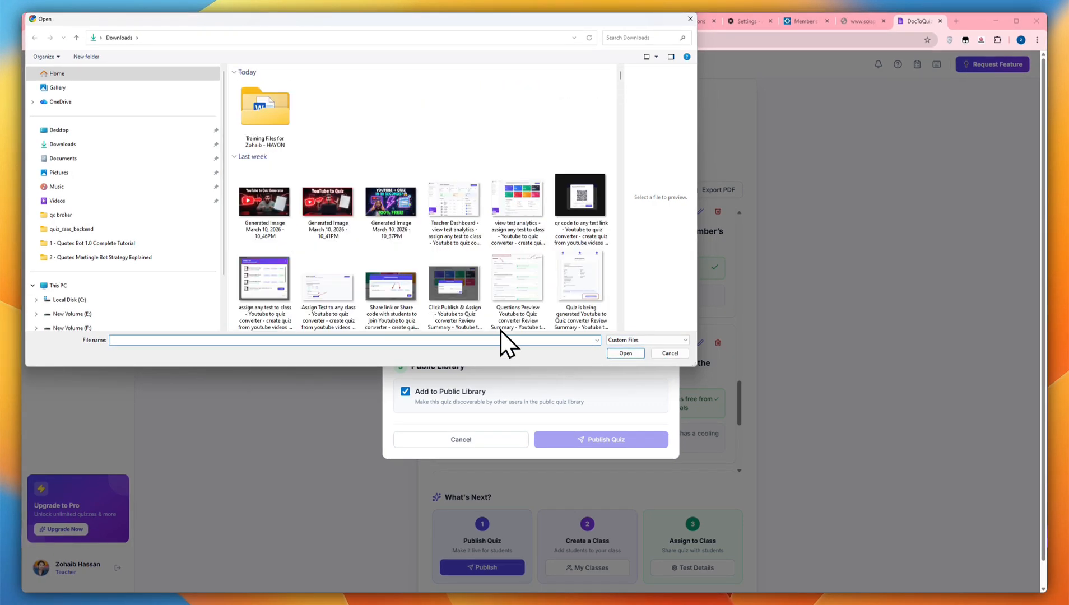
scroll(501, 251, down, 10)
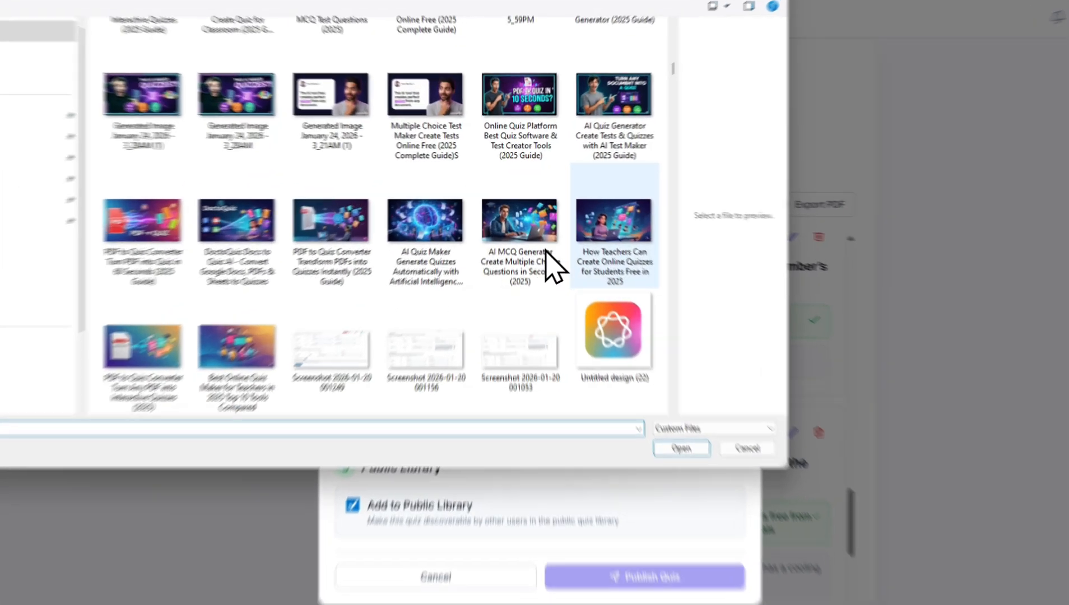
double_click(560, 204)
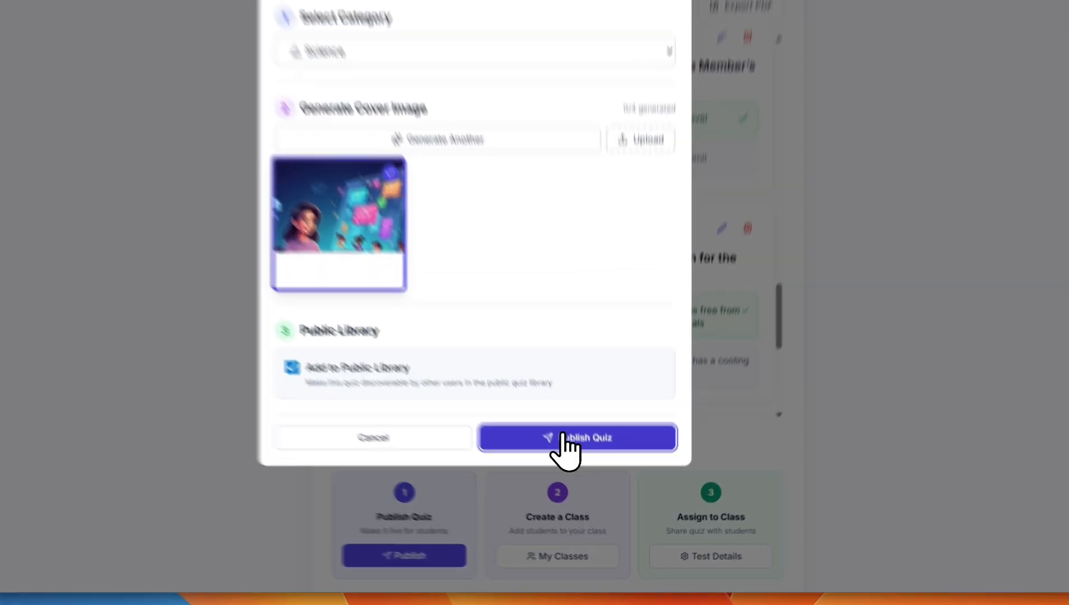
click(599, 485)
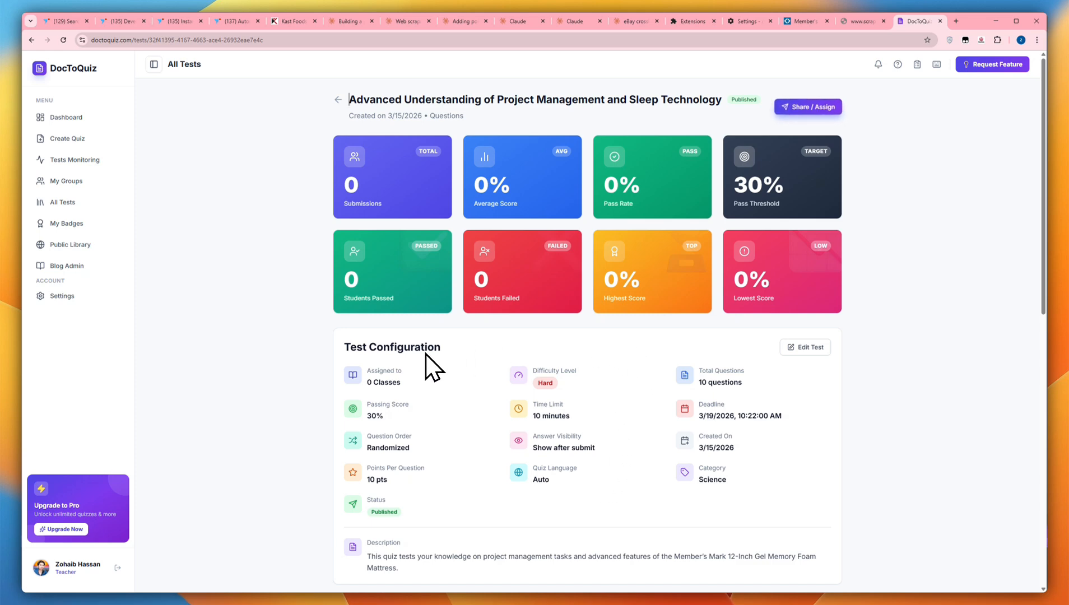
Examine the published quiz's configuration, library stats and assigned classes, and view its Questions and Share & QR sections
scroll(898, 298, down, 2)
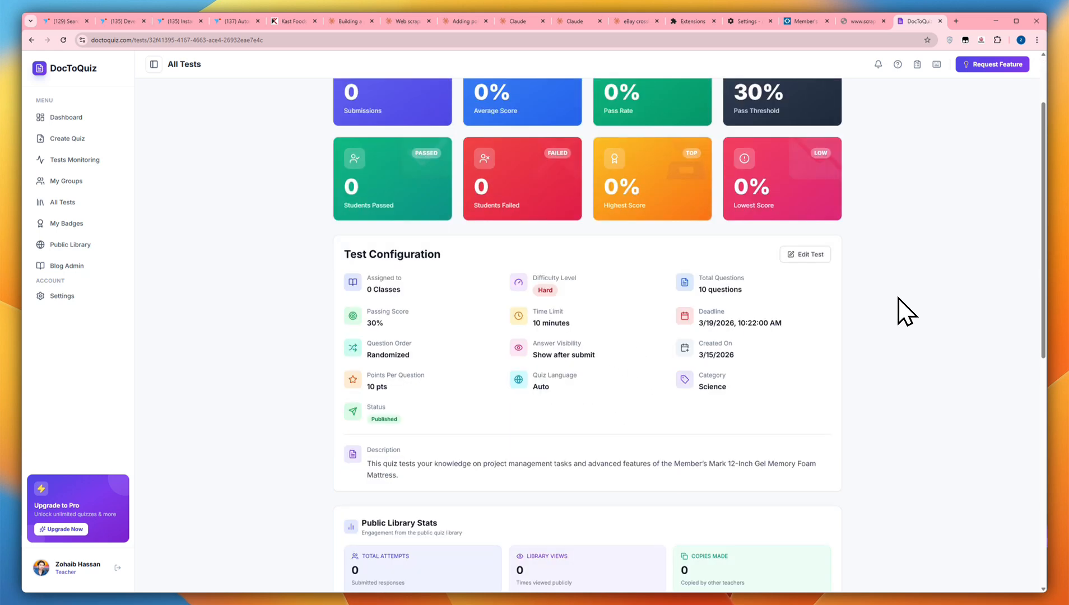
scroll(898, 298, down, 5)
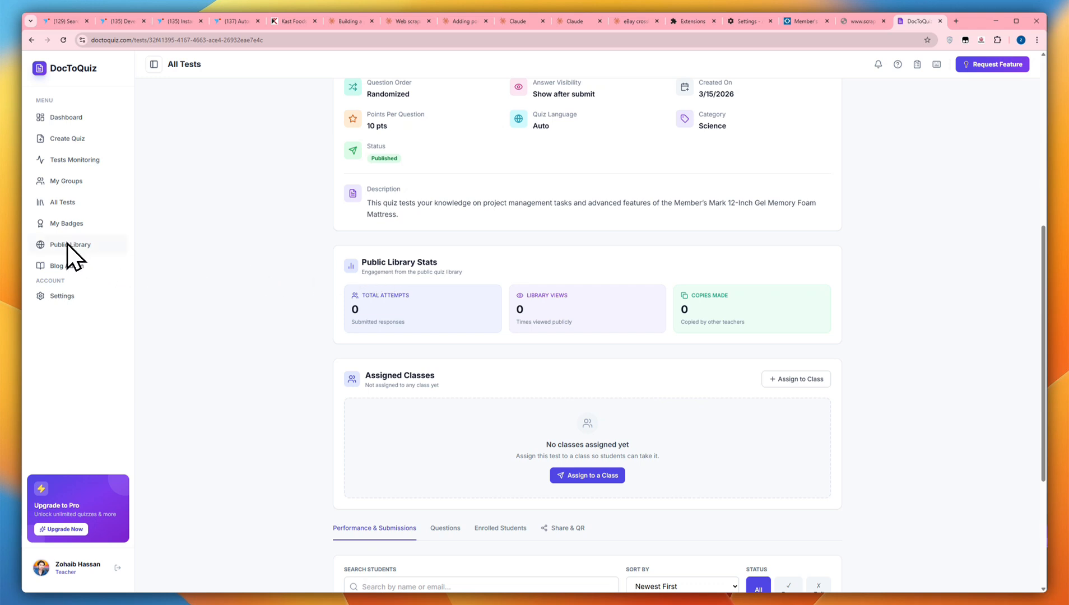
scroll(695, 330, down, 4)
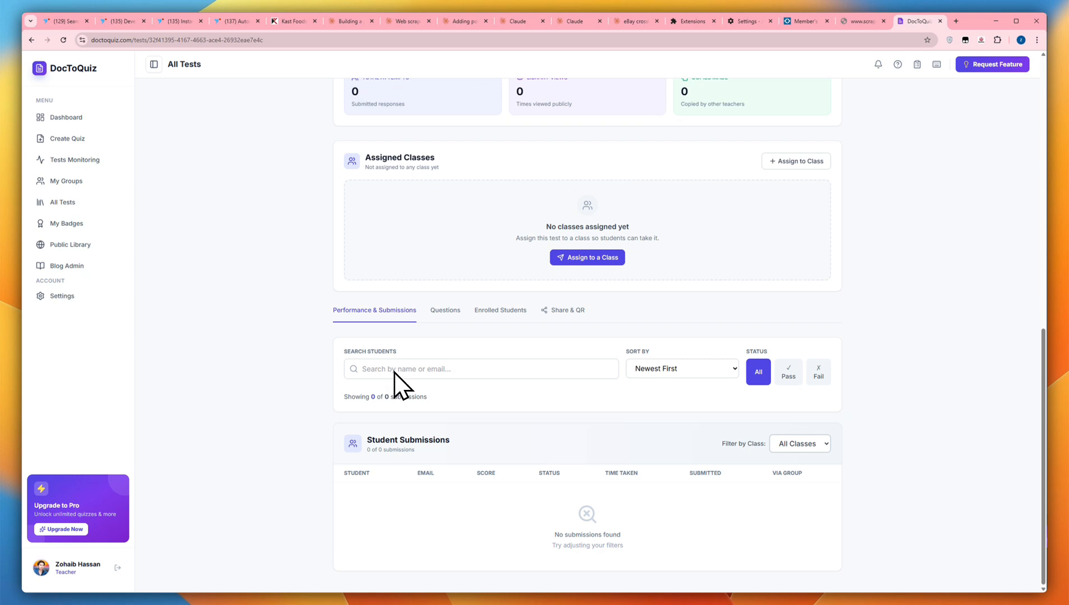
click(445, 310)
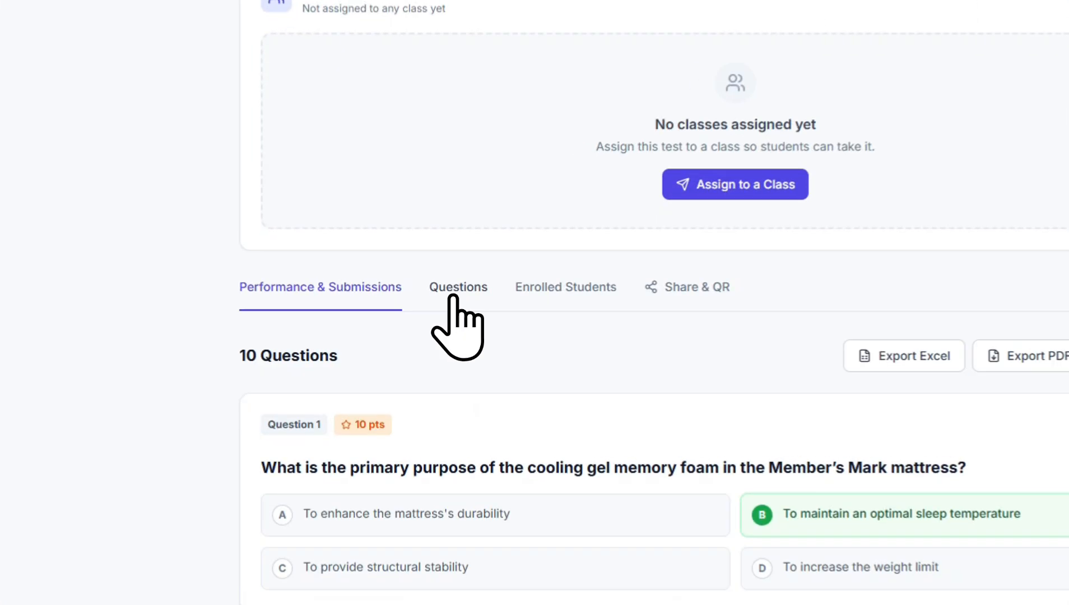
click(490, 311)
click(689, 287)
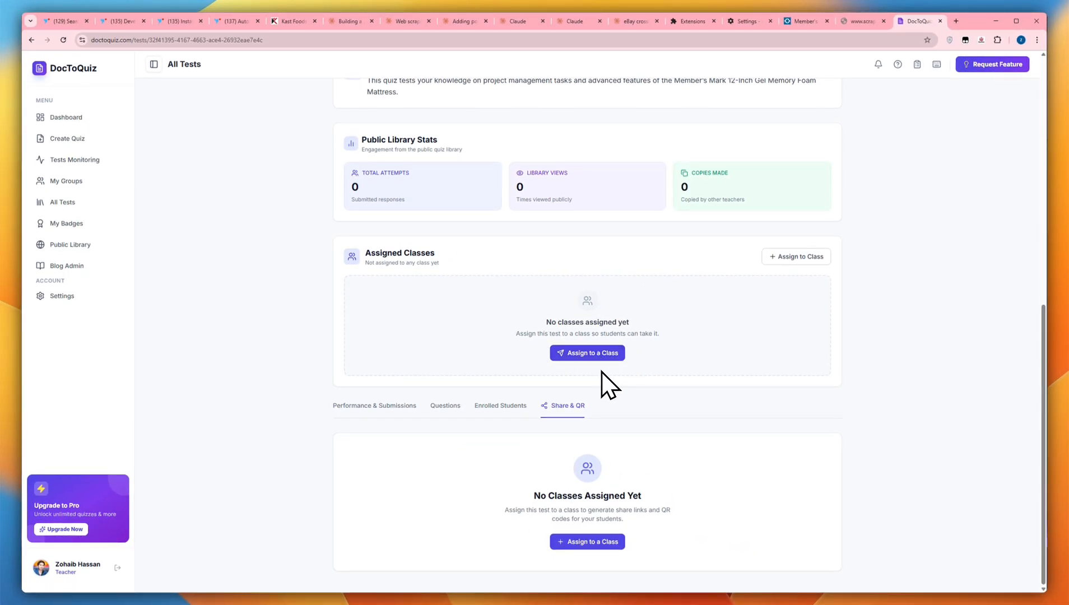
Create a new class named "Alerrgo Class" in My Groups and open its details page
click(79, 179)
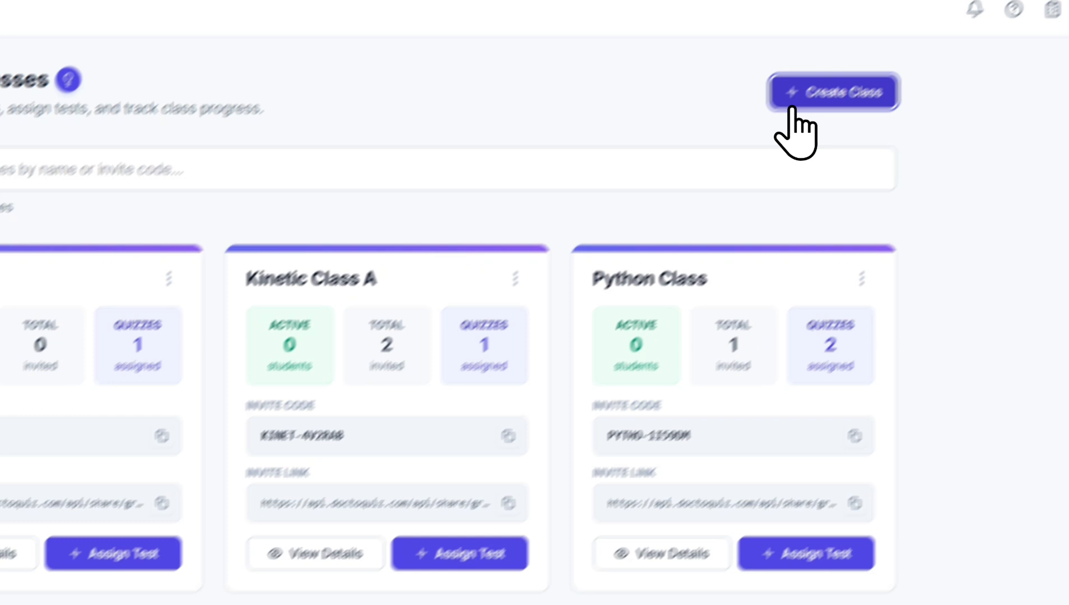
click(836, 91)
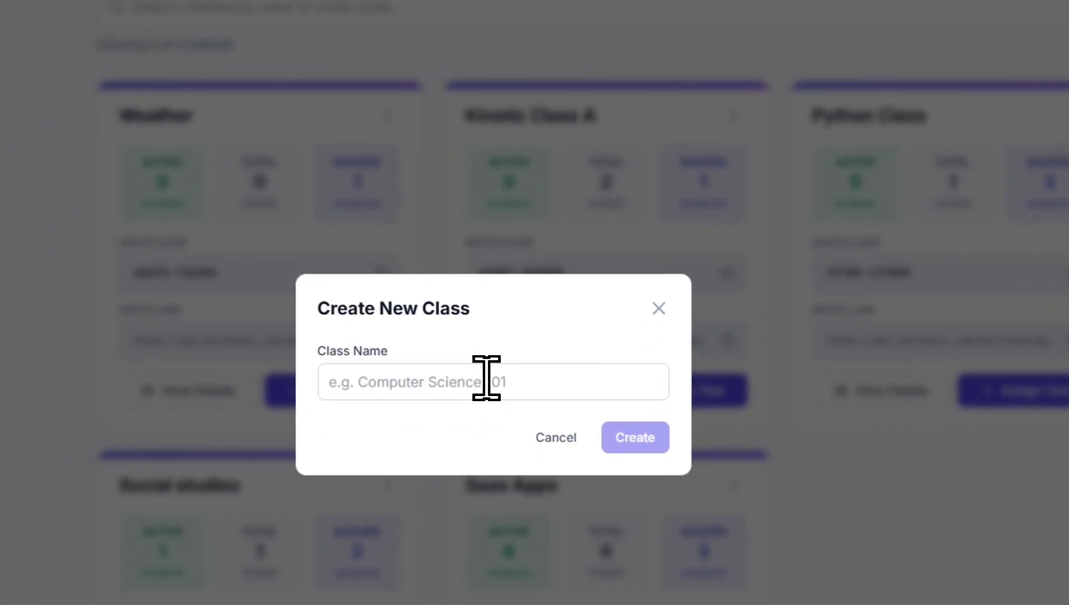
click(485, 380)
key(shift+a)
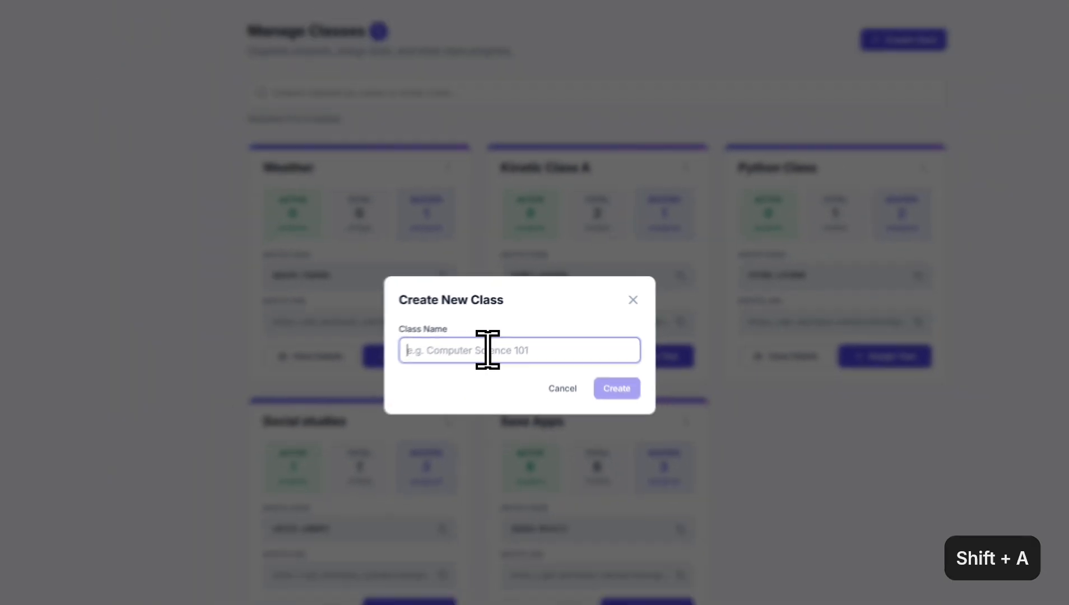
text(A)
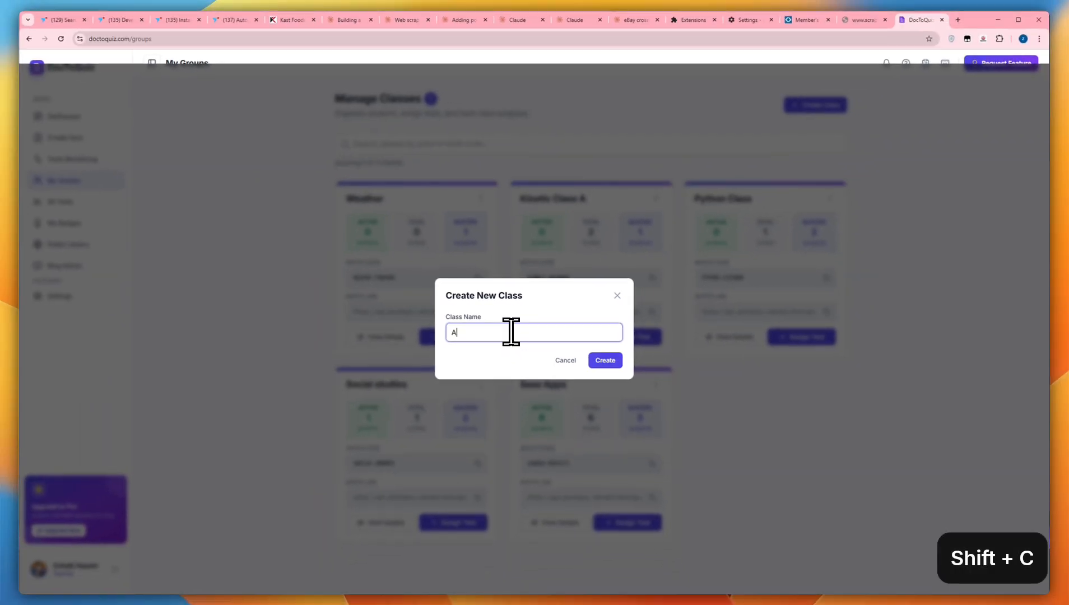
text(lerrgo Class)
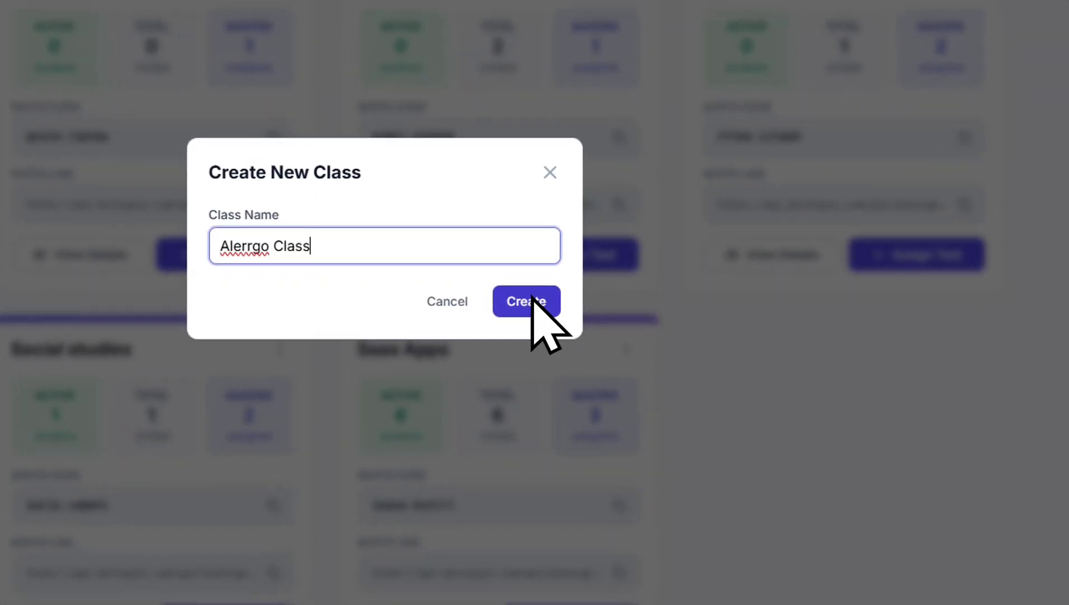
click(532, 298)
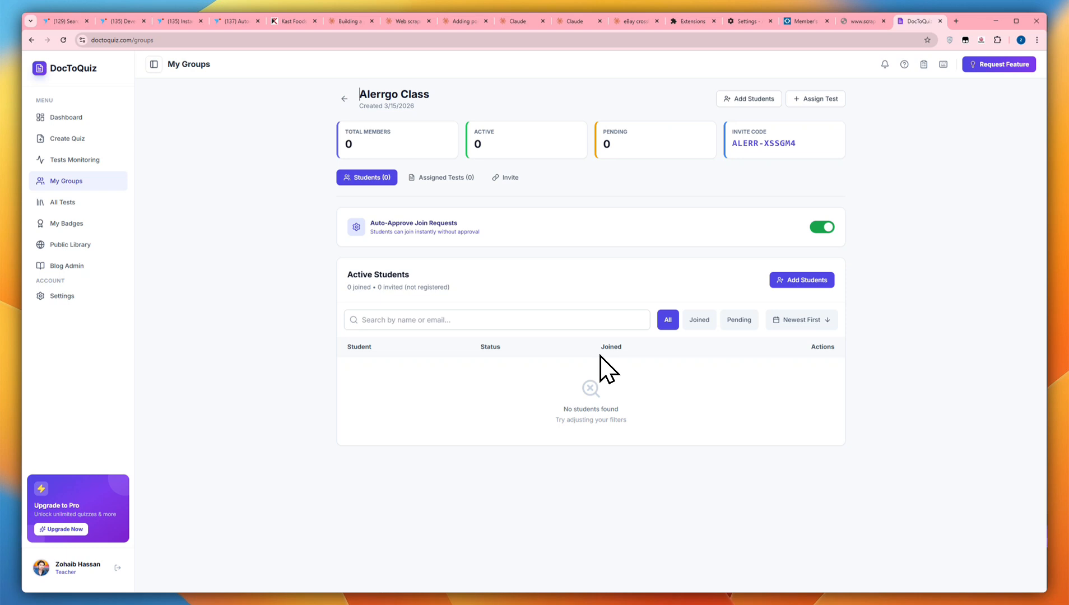
Assign the "Advanced Understanding of Project Management and Sleep Technology" quiz to Alerrgo Class and copy its class share link
click(61, 203)
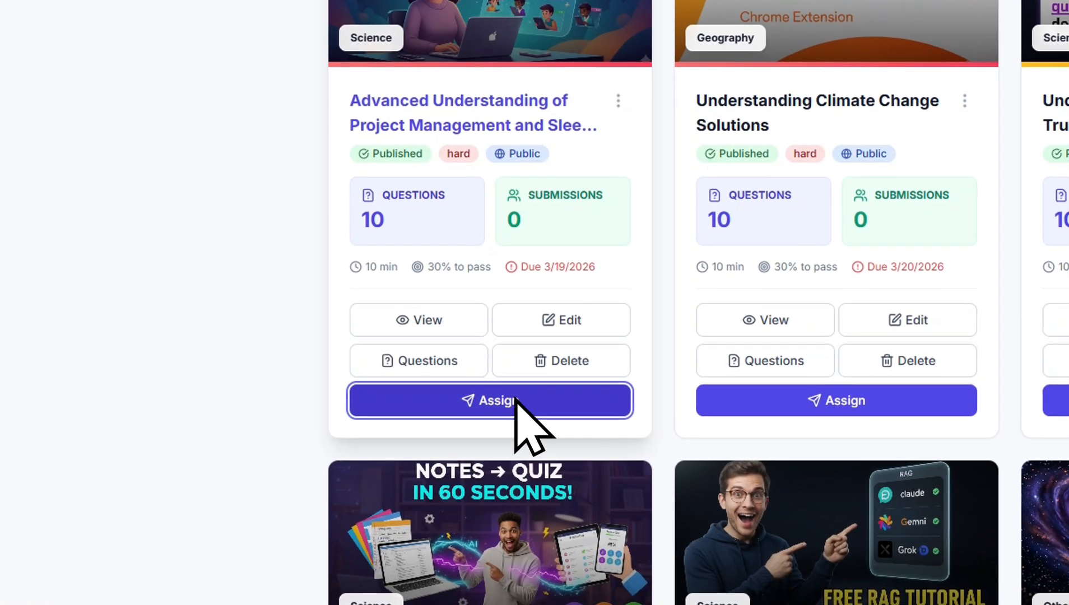
click(548, 423)
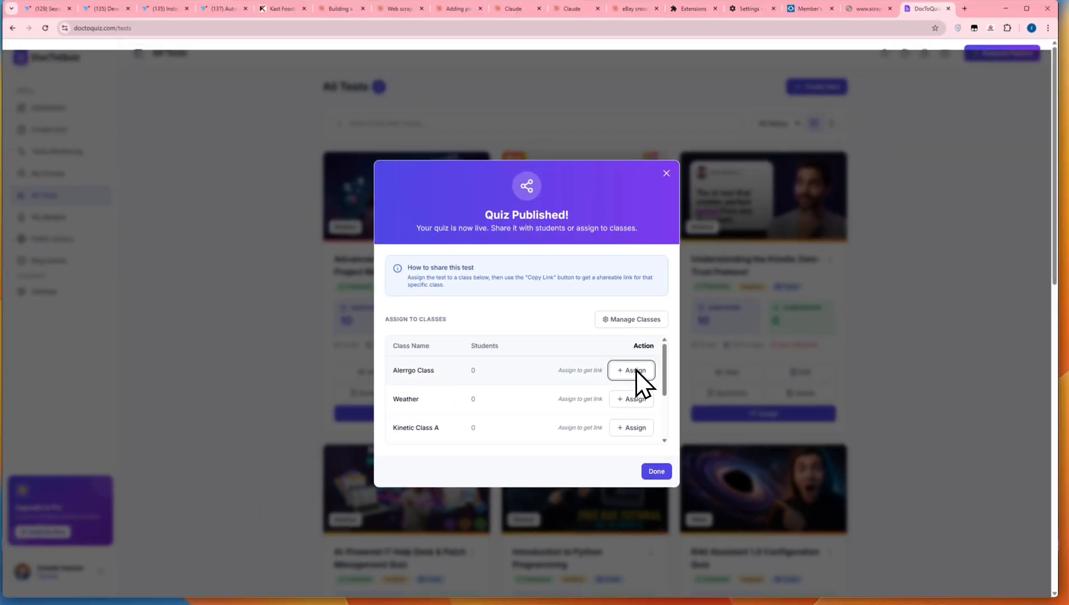
click(605, 305)
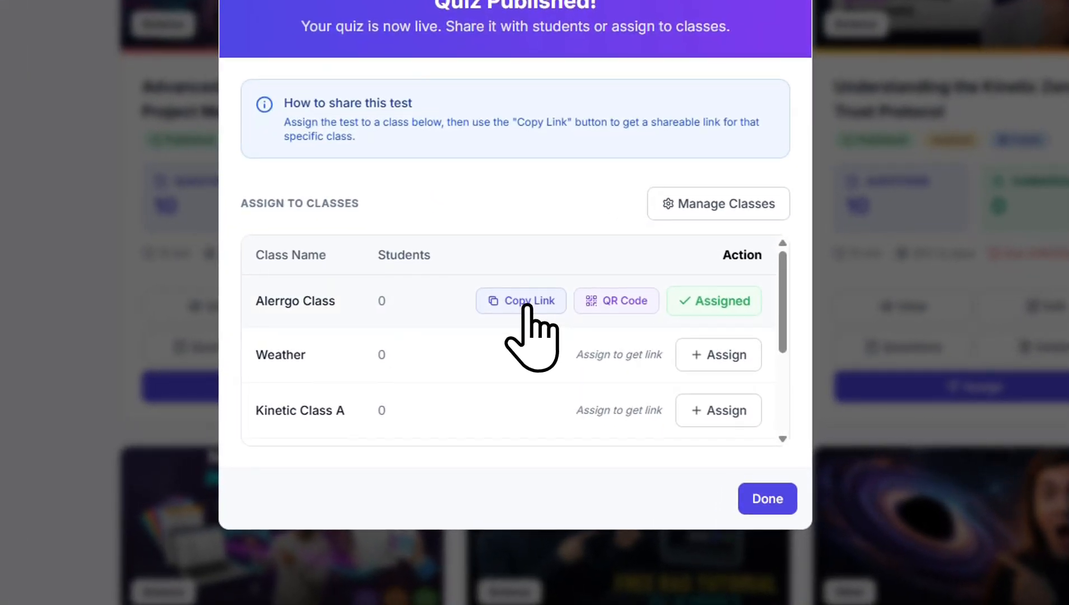
click(527, 303)
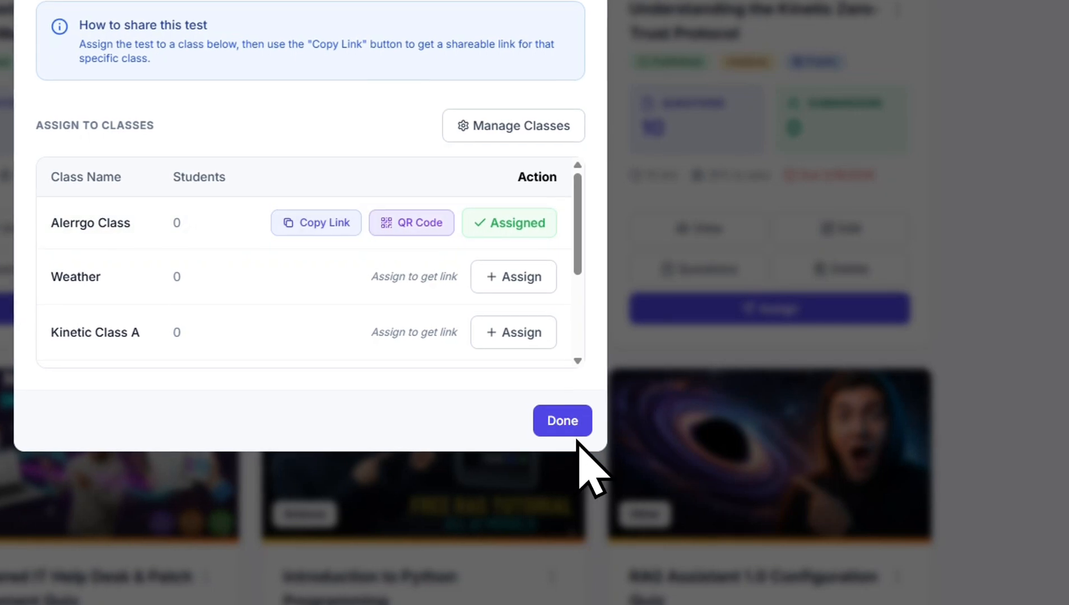
click(563, 421)
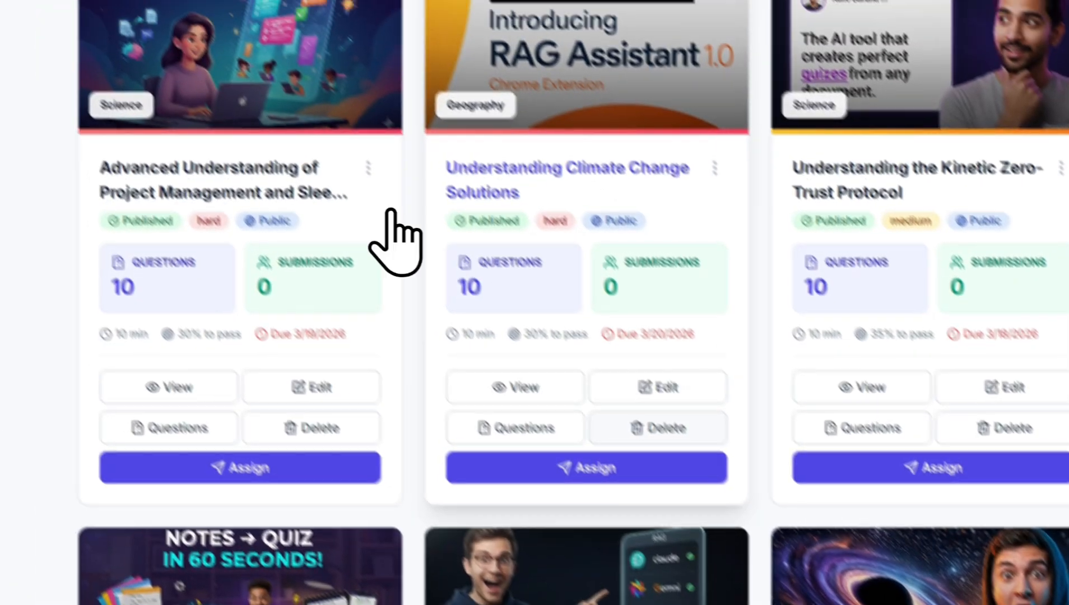
Open the assigned quiz's details and select Alerrgo Class in its Share & QR section to show the sharing options
click(216, 185)
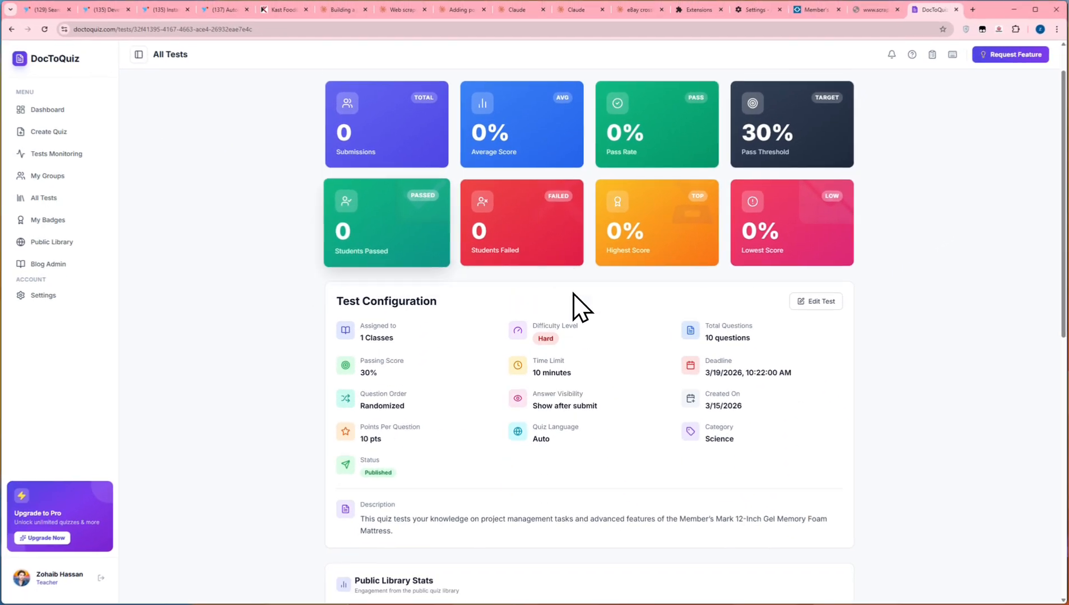
scroll(585, 365, down, 10)
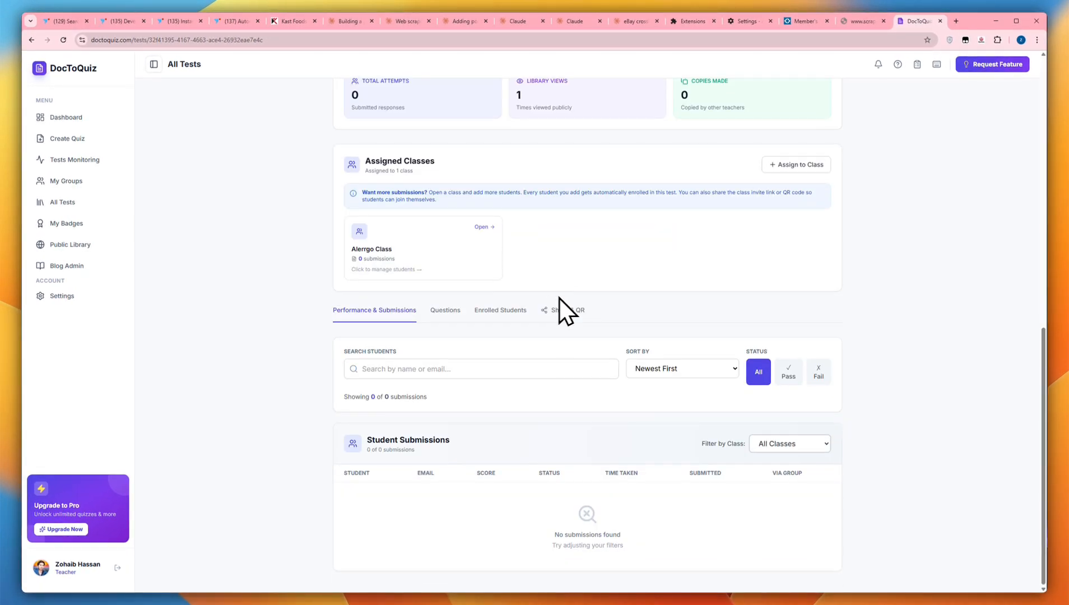
click(565, 310)
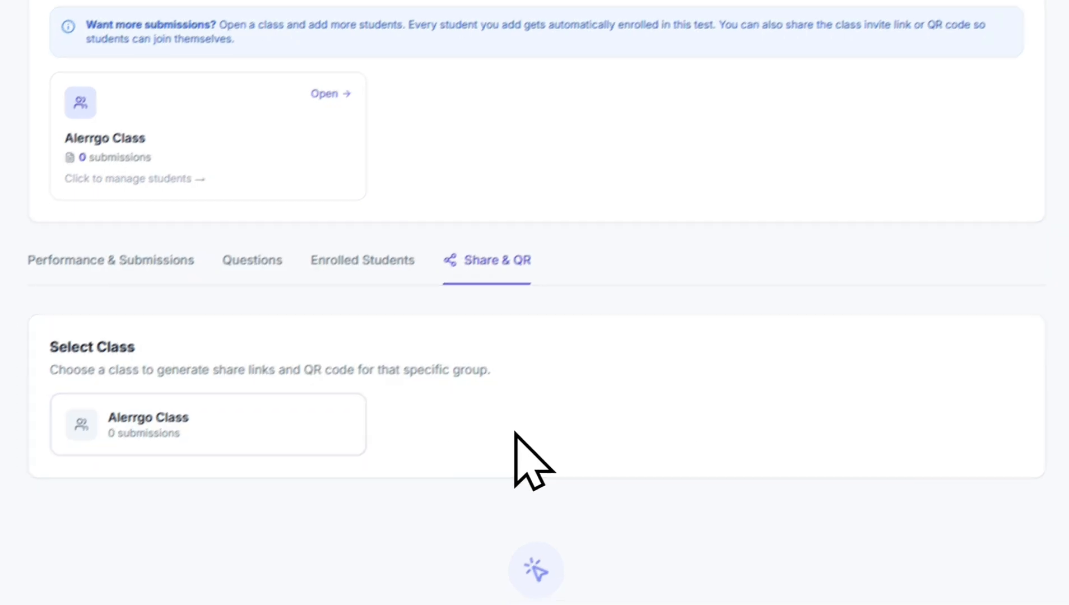
click(371, 380)
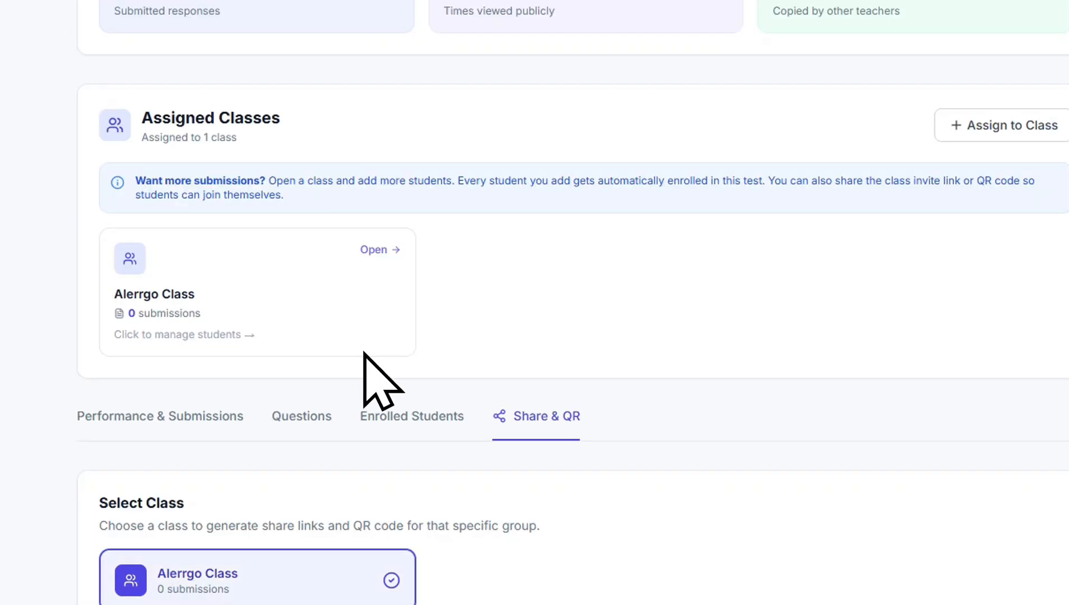
Examine the class invite link, QR code and ready-made social media messages, and review the quiz's statistics and configuration
scroll(575, 247, down, 6)
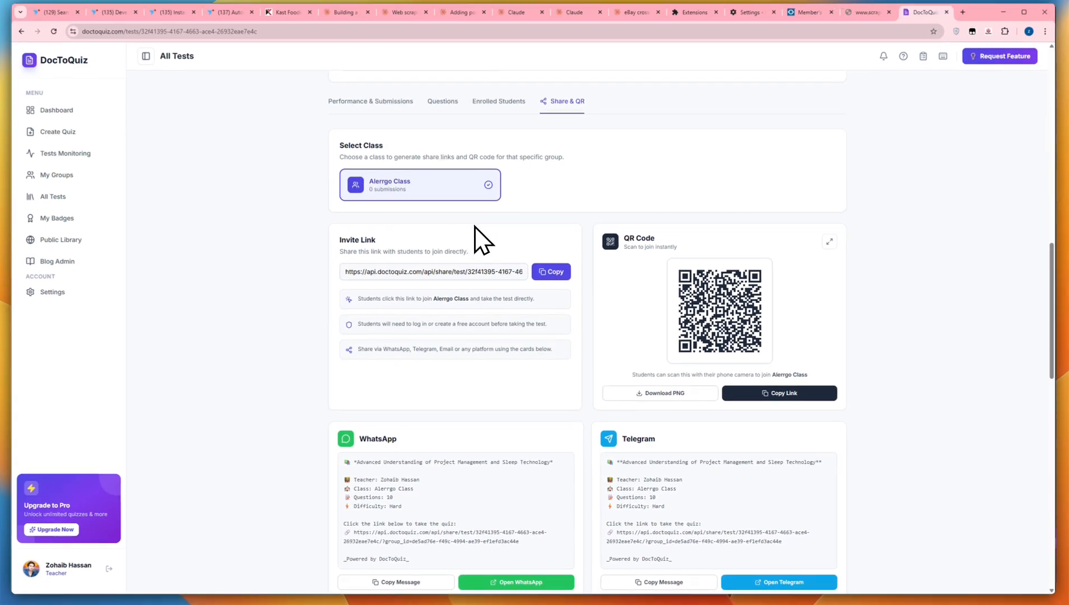
scroll(445, 429, down, 3)
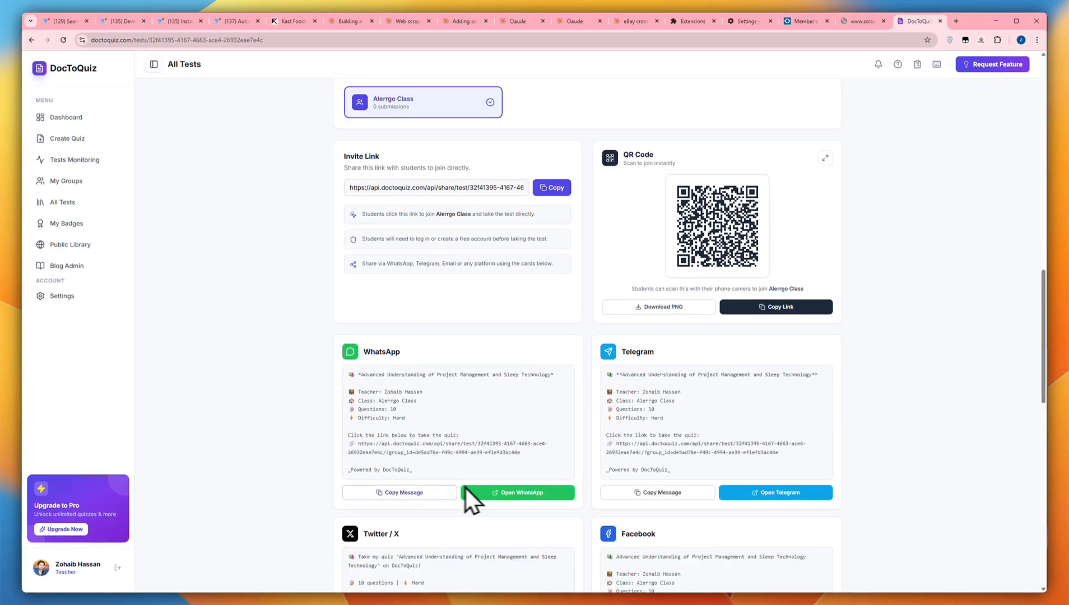
scroll(671, 490, down, 4)
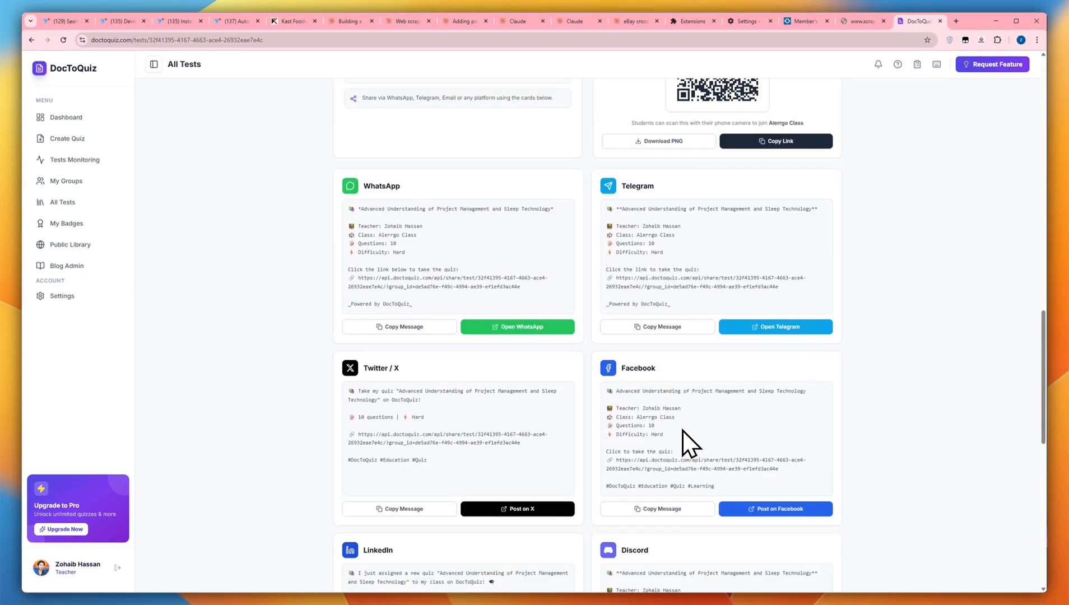
scroll(706, 391, up, 6)
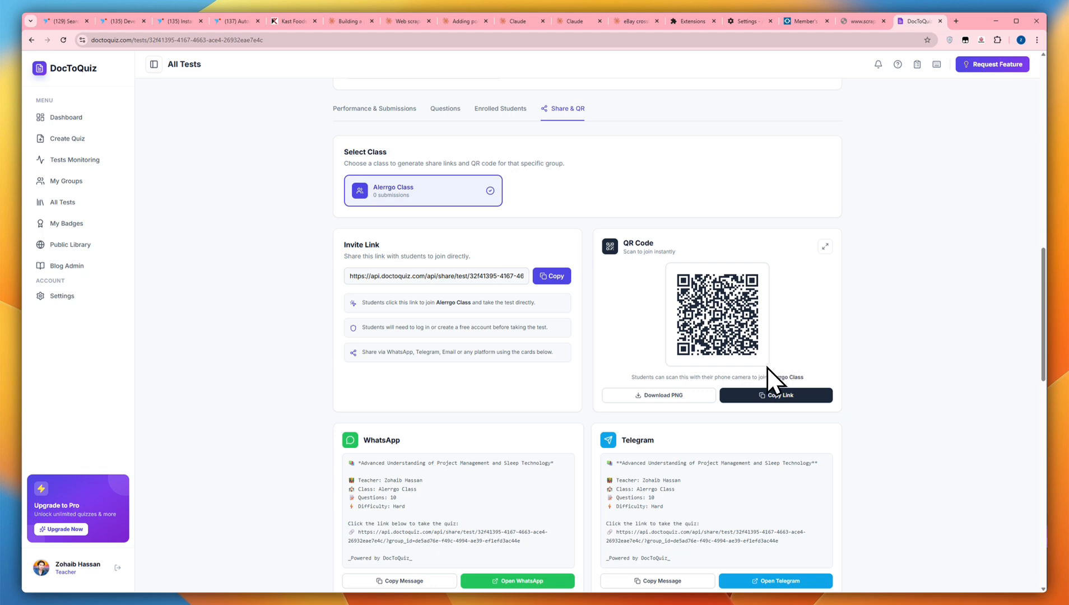
scroll(765, 370, up, 8)
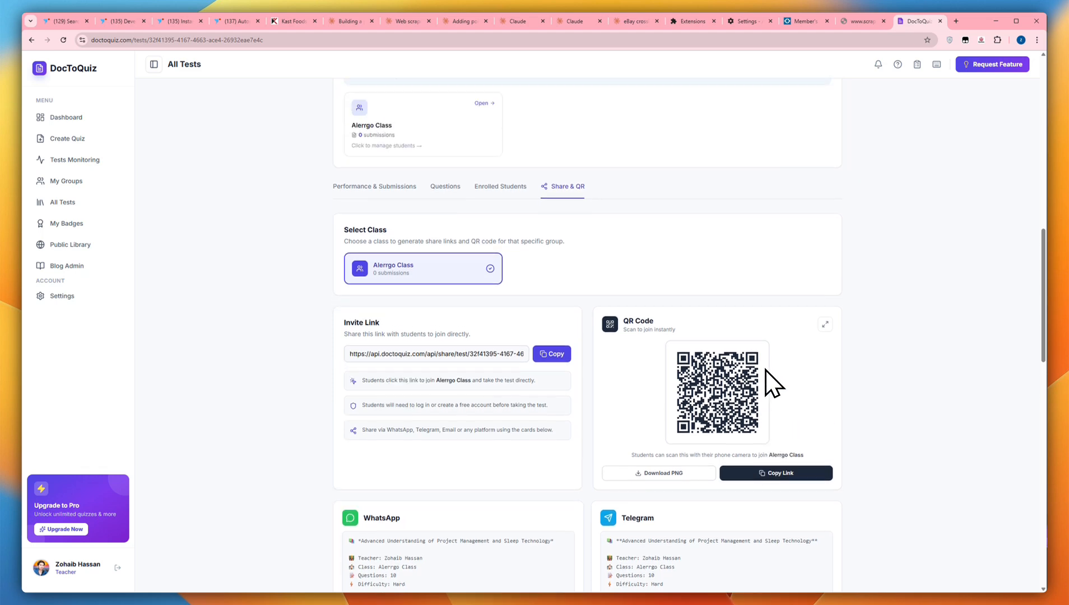
scroll(778, 373, up, 6)
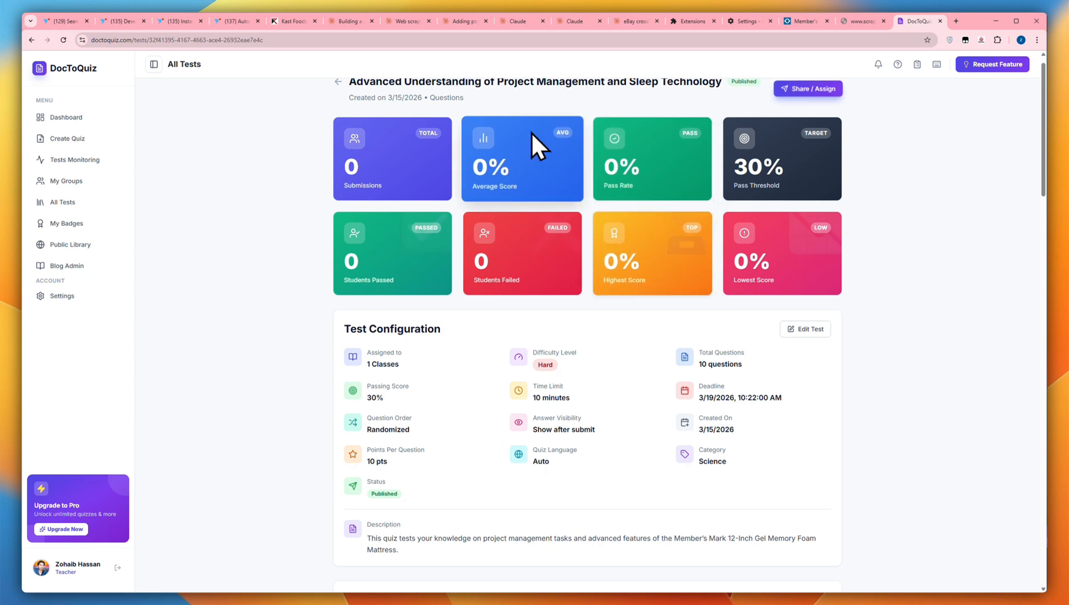
scroll(492, 104, up, 1)
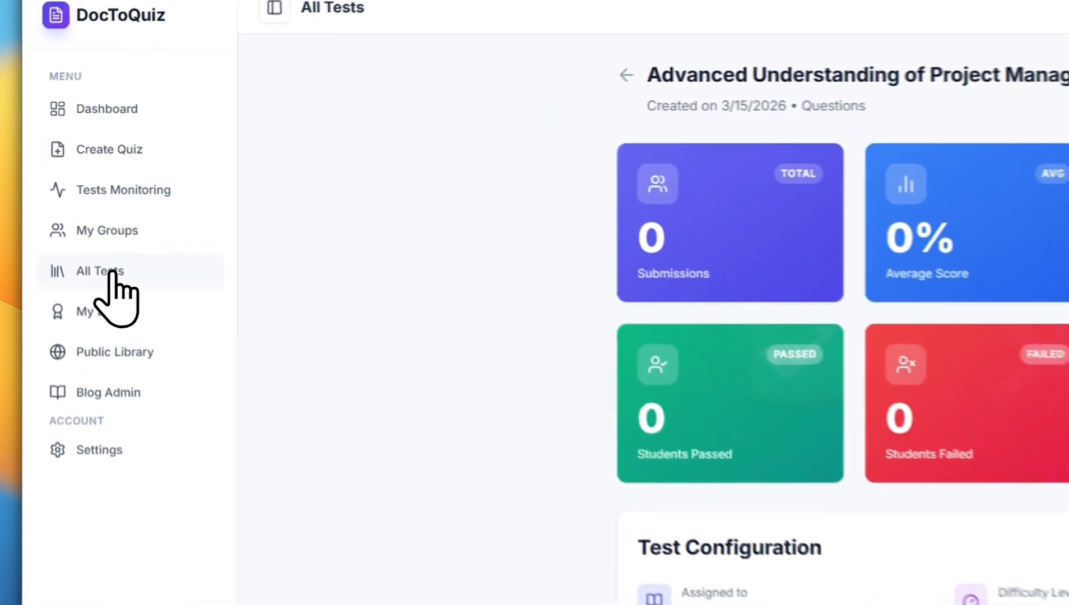
Revisit the quiz from the list of all tests and examine the Teacher Dashboard's statistics, deadlines, recent tests, classes and submissions
click(73, 202)
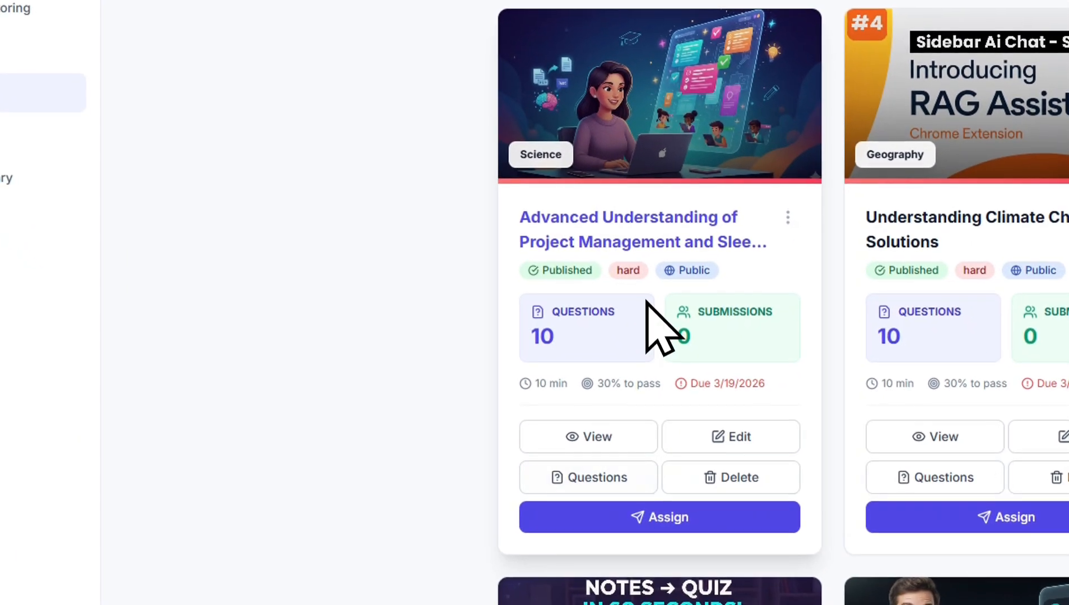
click(786, 396)
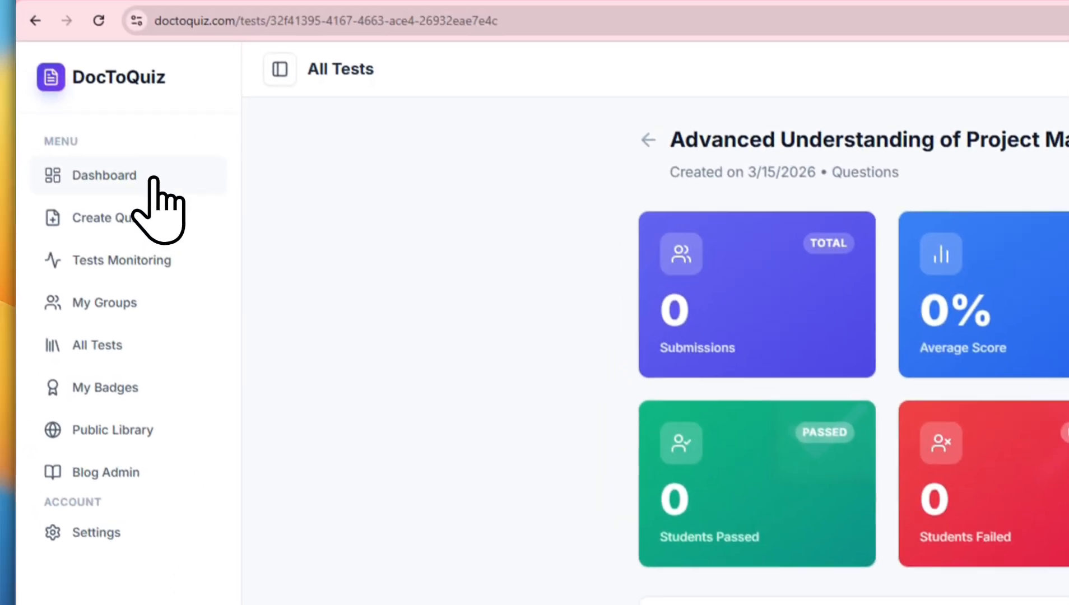
click(101, 84)
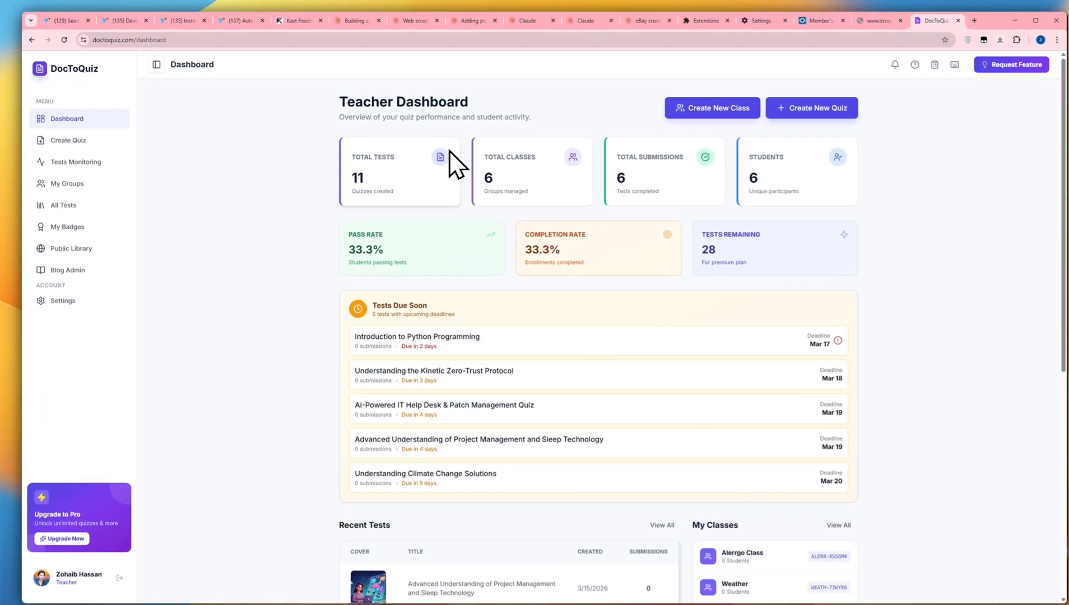
scroll(548, 241, down, 4)
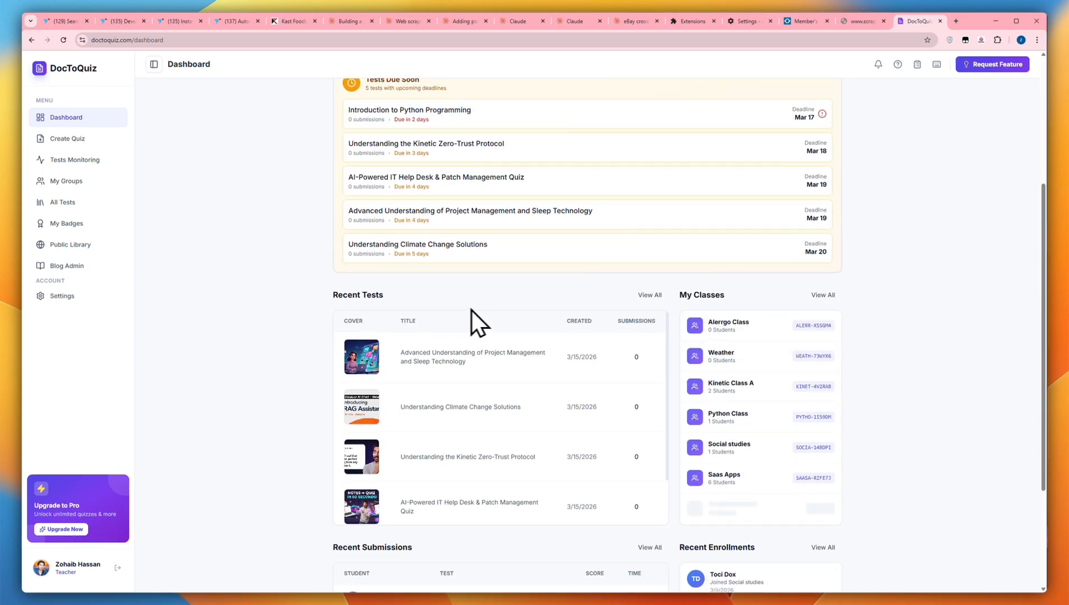
scroll(471, 310, down, 3)
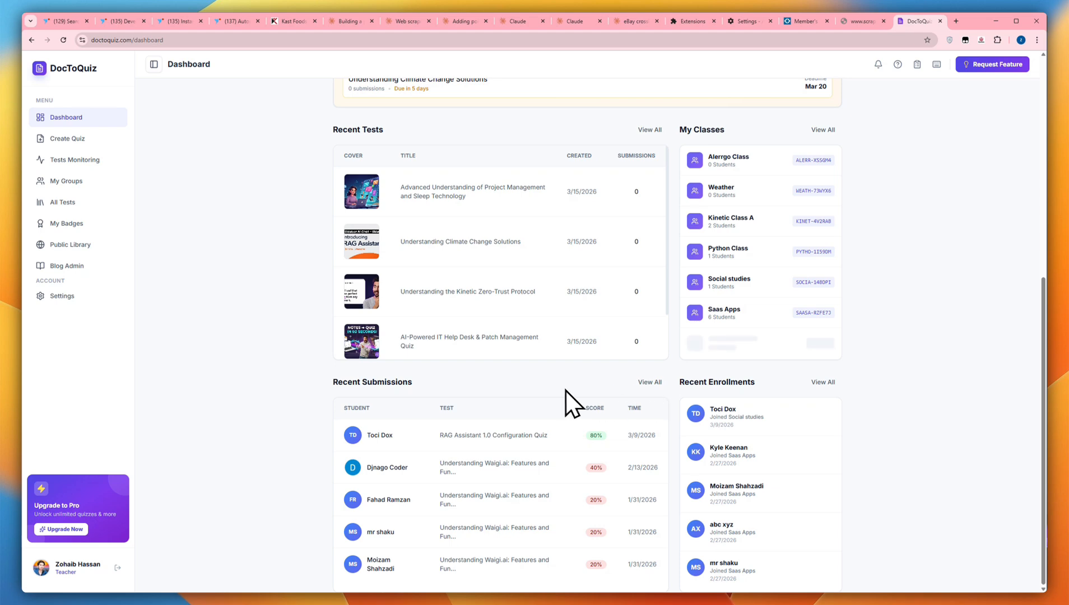
Examine the Tests Monitoring page, including its live tests, violations and recent 24-hour submissions
click(78, 162)
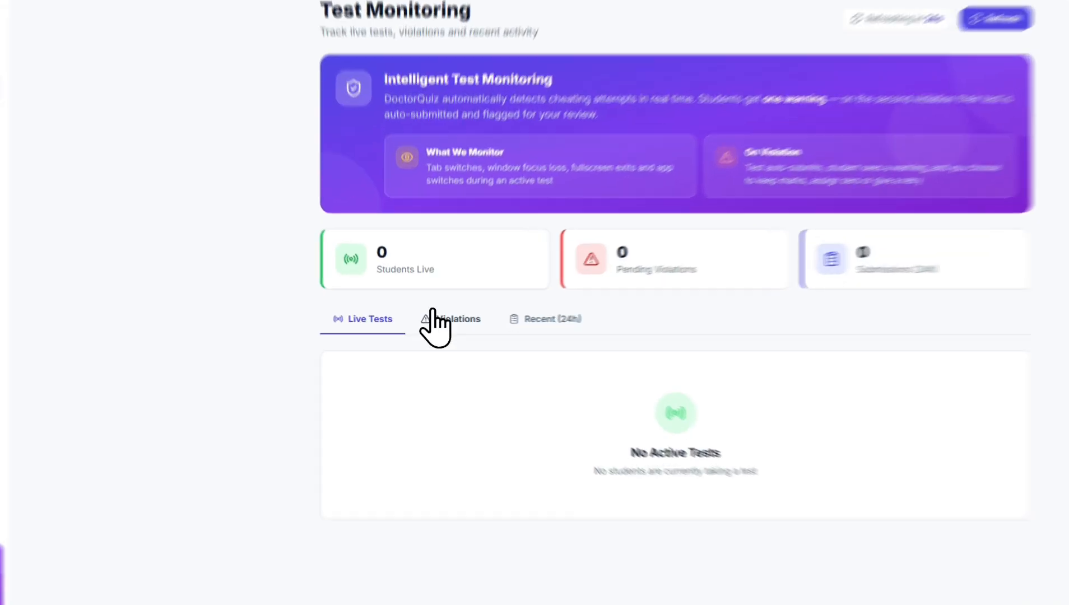
click(433, 321)
click(515, 323)
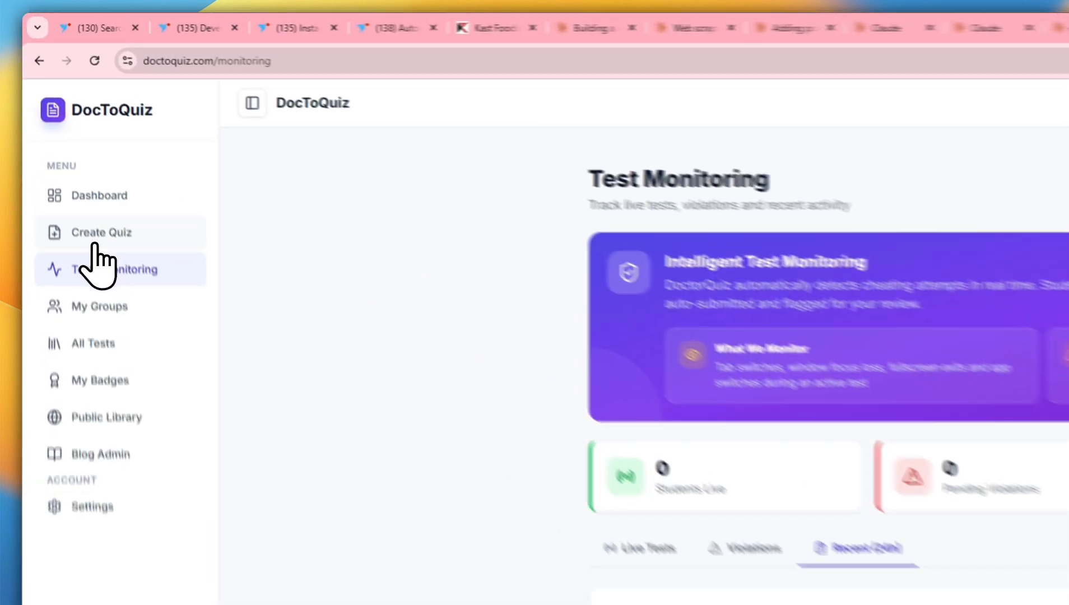
Open the quiz creation page at its upload stage
click(62, 140)
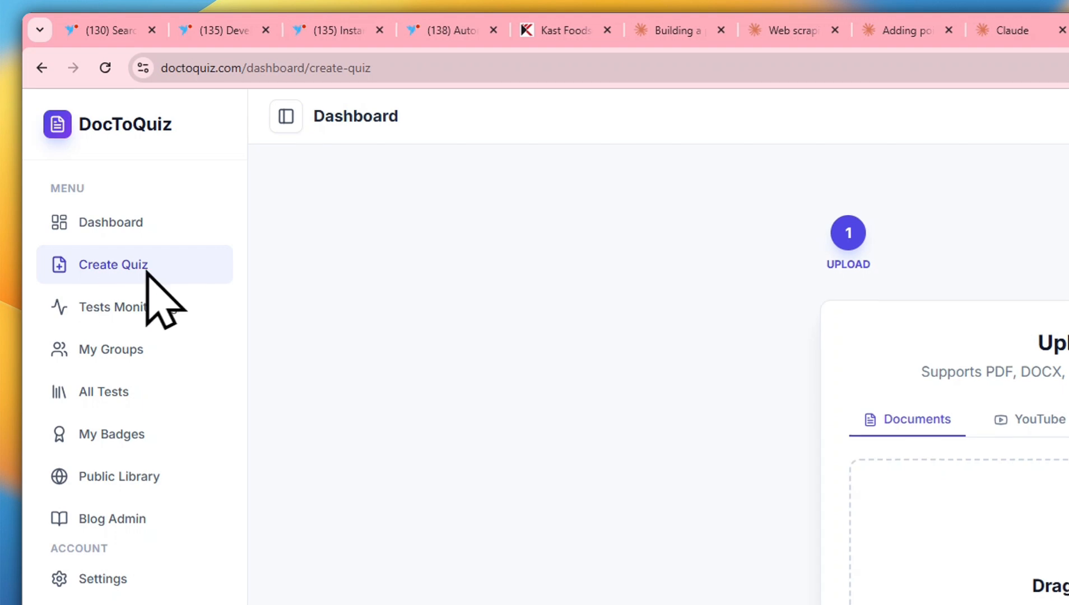